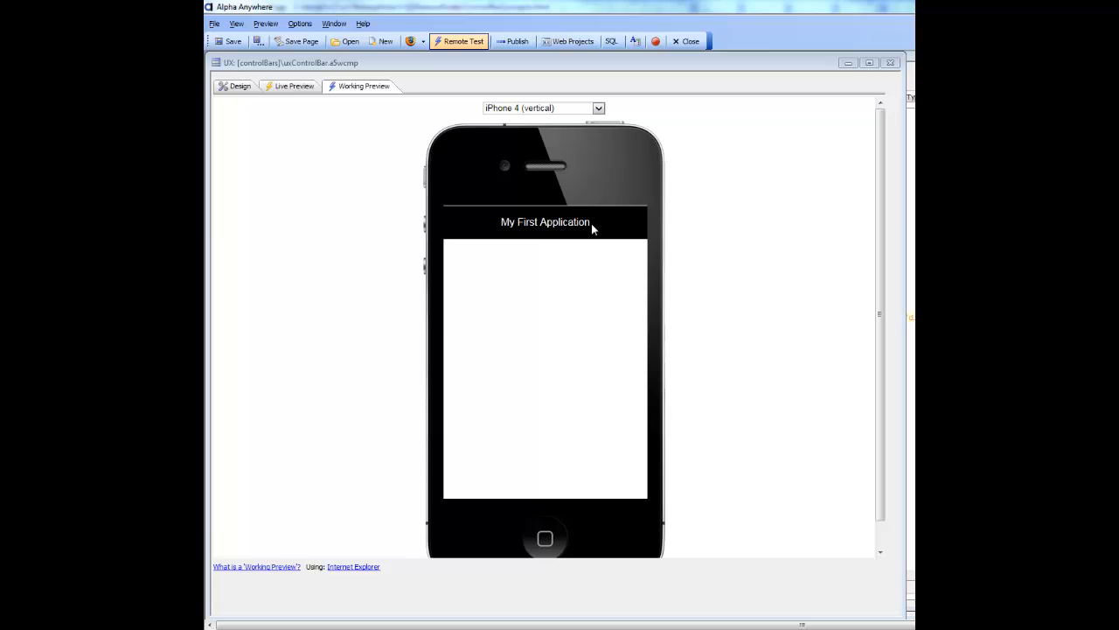
- Examine the ControlBar's layout, its Html1 item's text and the appName data item in the ControlBar Builder
{"action": "left_click", "coordinate": [234, 86]}
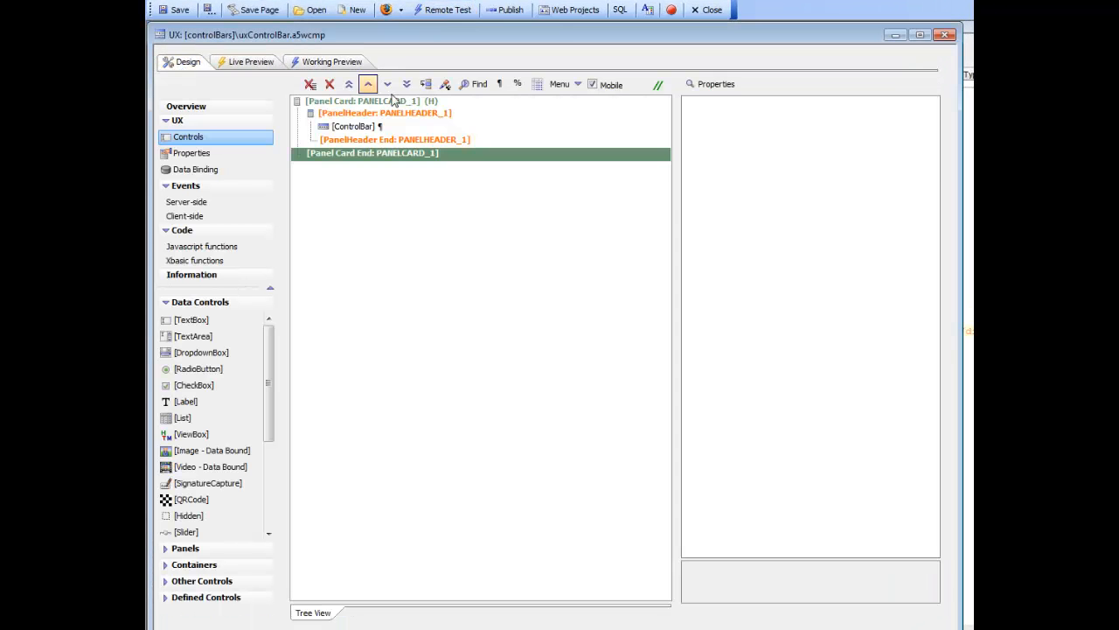
{"action": "left_click", "coordinate": [375, 130]}
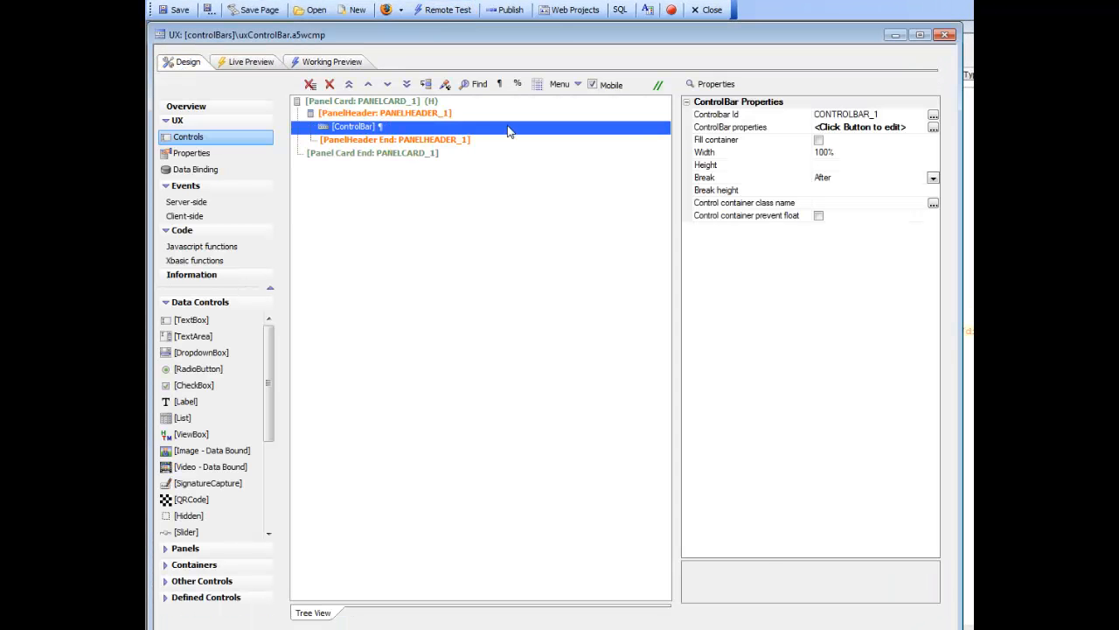
{"action": "left_click", "coordinate": [751, 129]}
{"action": "double_click", "coordinate": [751, 128]}
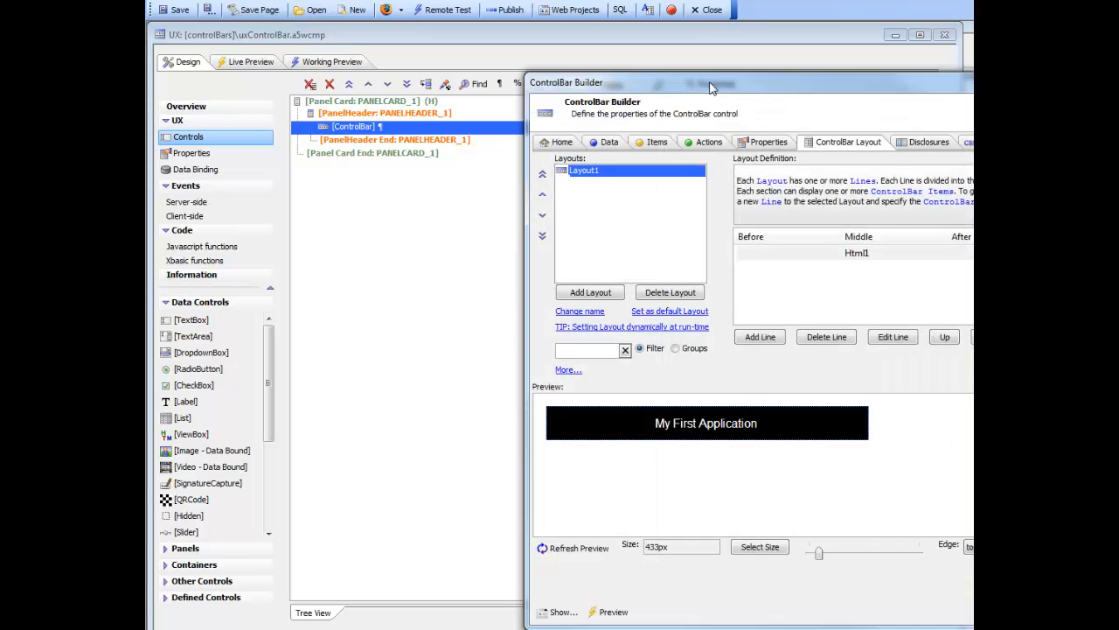
{"action": "left_click_drag", "start_coordinate": [706, 82], "coordinate": [450, 63]}
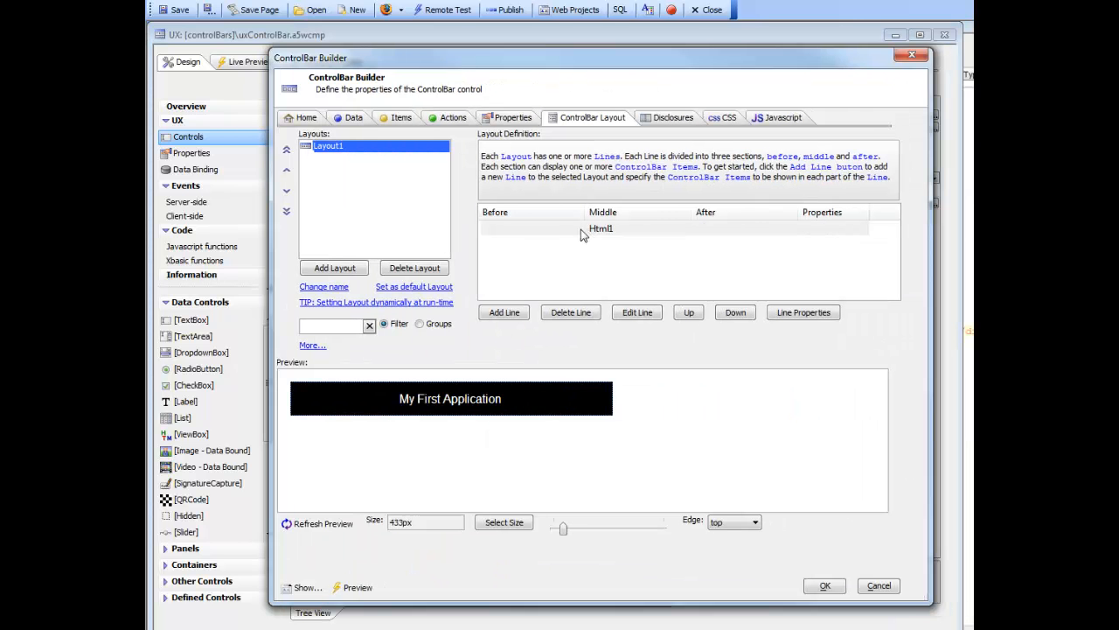
{"action": "left_click", "coordinate": [402, 119]}
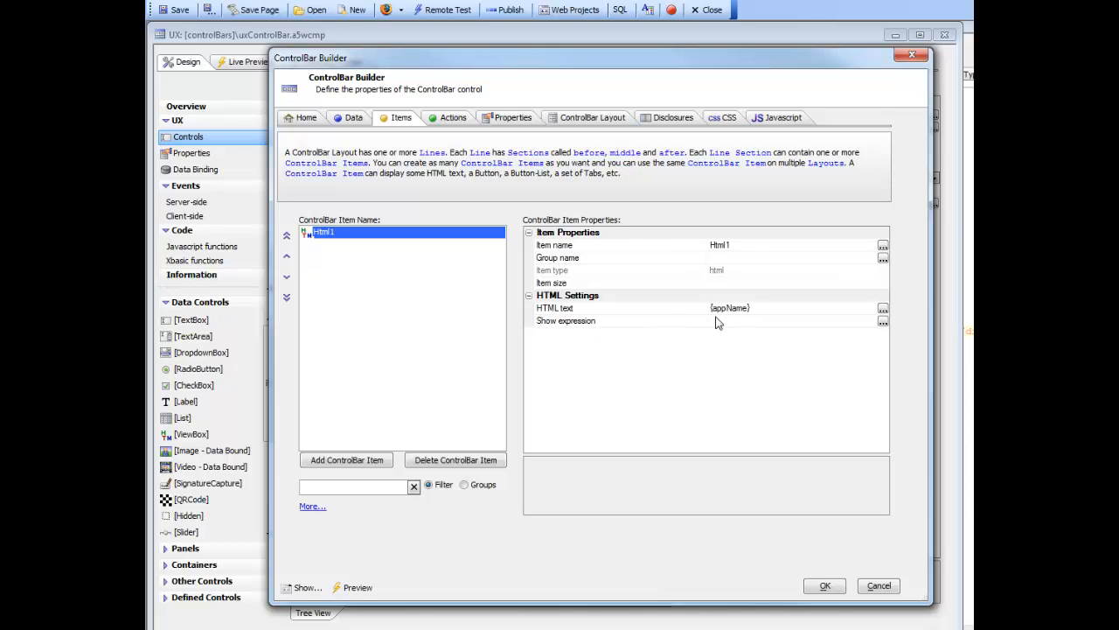
{"action": "left_click", "coordinate": [354, 118]}
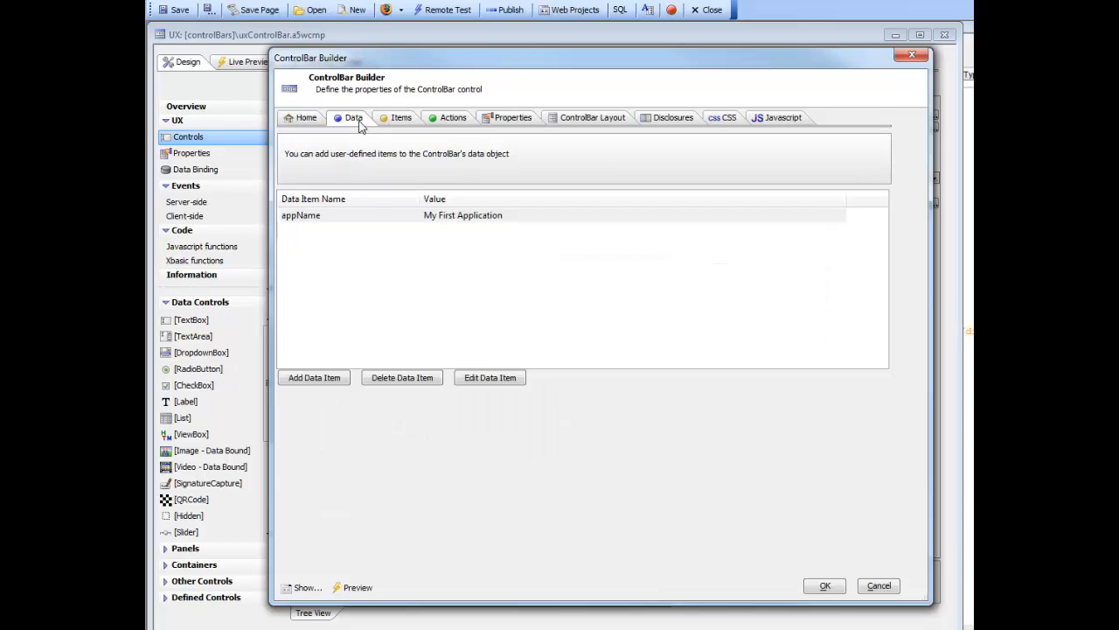
{"action": "double_click", "coordinate": [324, 219]}
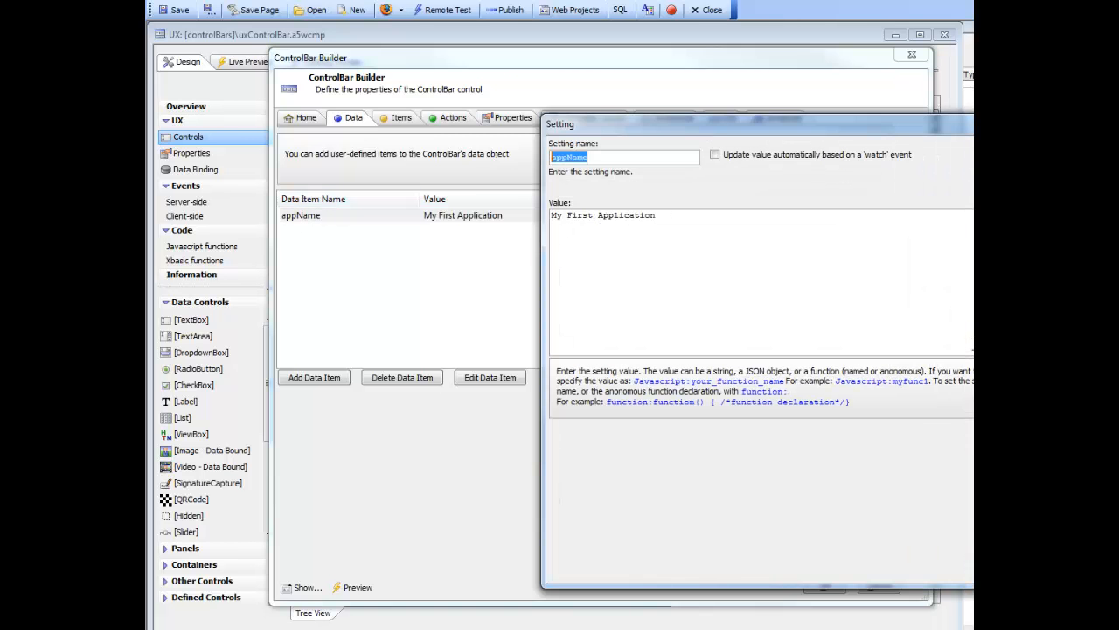
{"action": "key", "text": "Escape"}
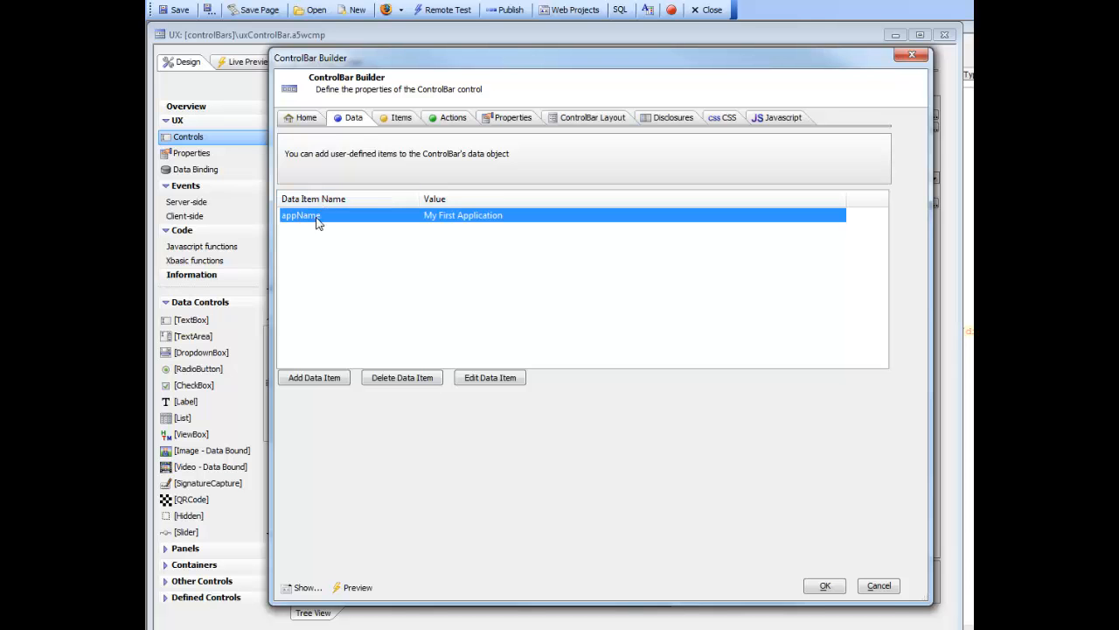
{"action": "left_click", "coordinate": [824, 585]}
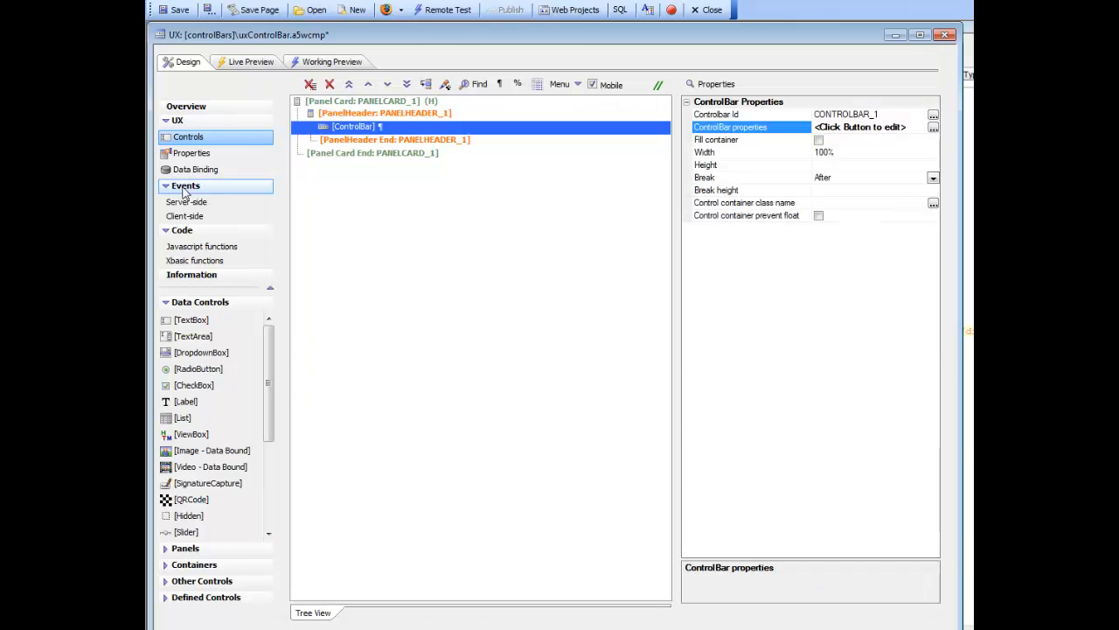
- Add a button below the panel header inside the panel card and set its text to "Change text"
{"action": "left_click", "coordinate": [372, 140]}
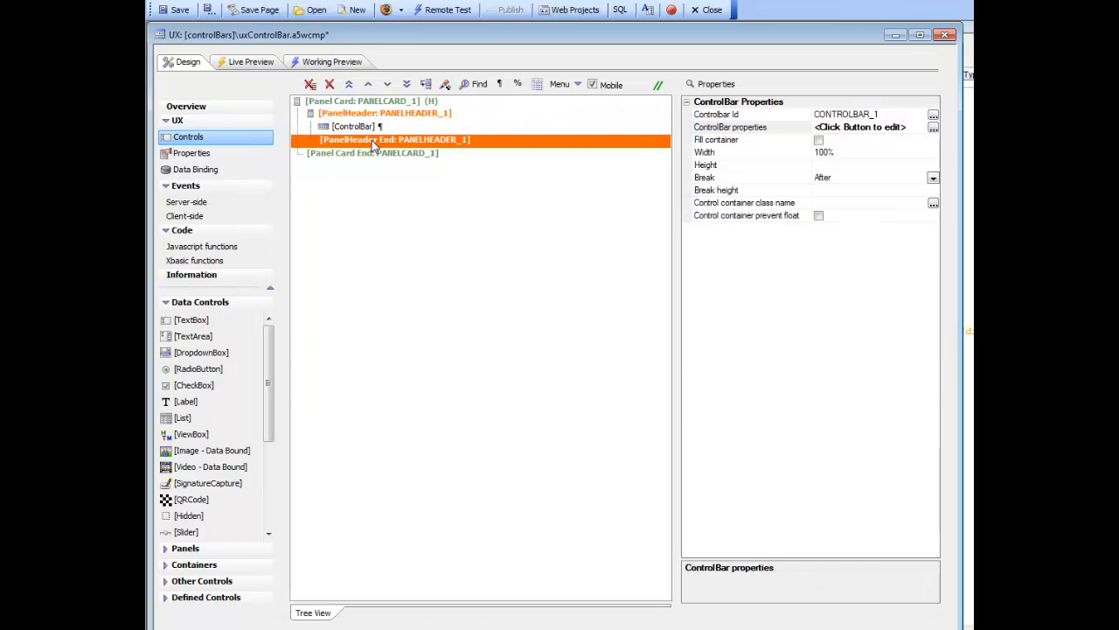
{"action": "left_click", "coordinate": [202, 582]}
{"action": "double_click", "coordinate": [188, 403]}
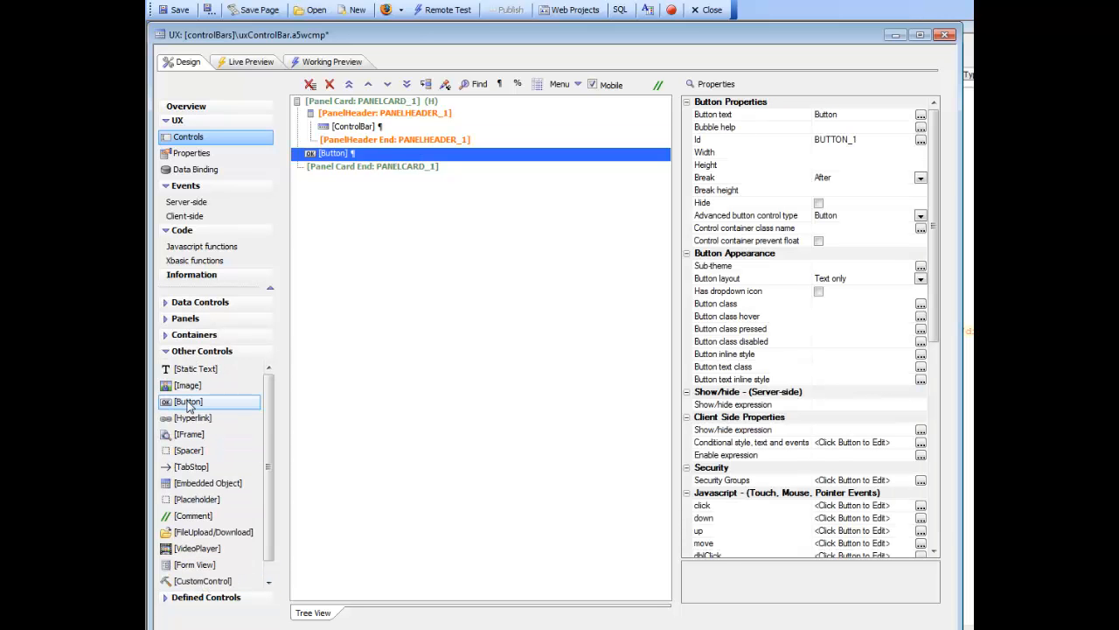
{"action": "left_click", "coordinate": [733, 116]}
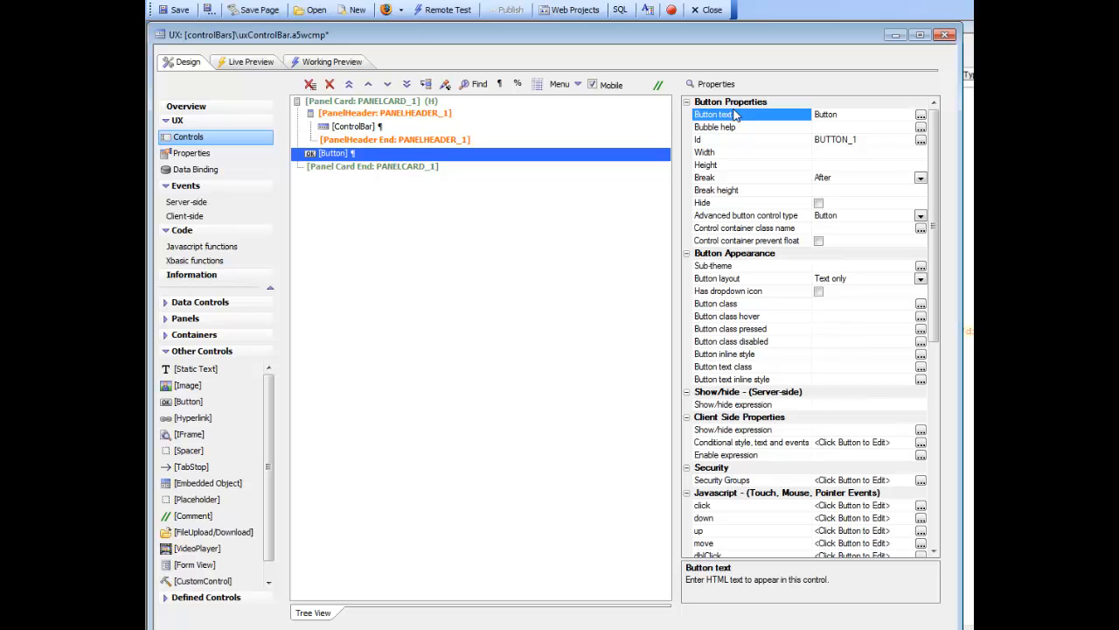
{"action": "type", "text": "Change text"}
{"action": "left_click", "coordinate": [378, 155]}
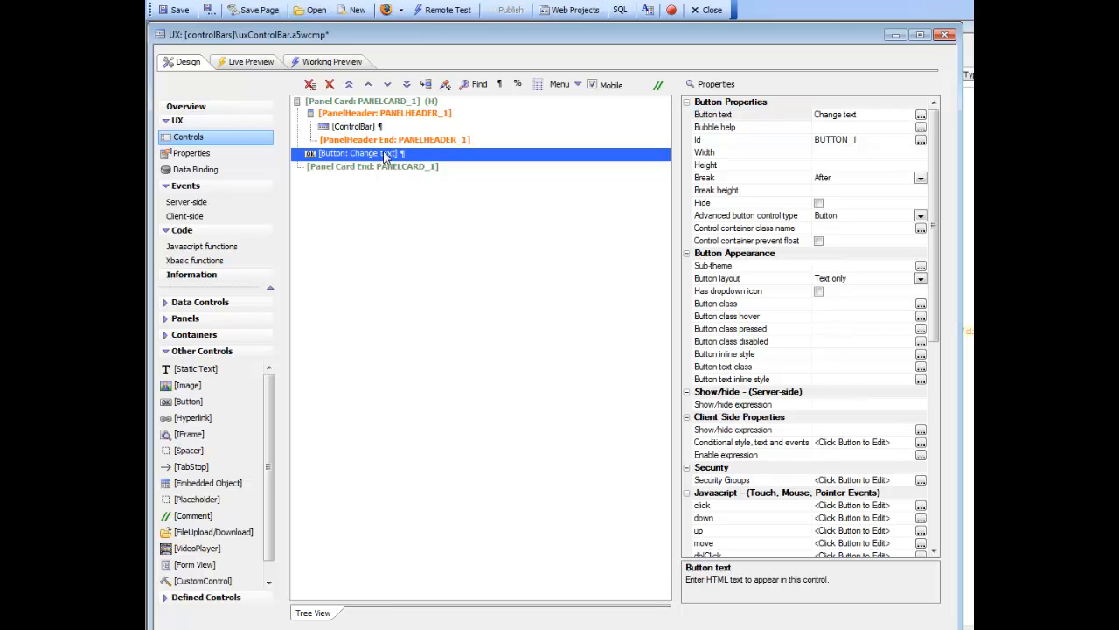
- Add a ControlBar Actions action to the "Change text" button's click event, filtering the action list by "bar"
{"action": "double_click", "coordinate": [370, 154]}
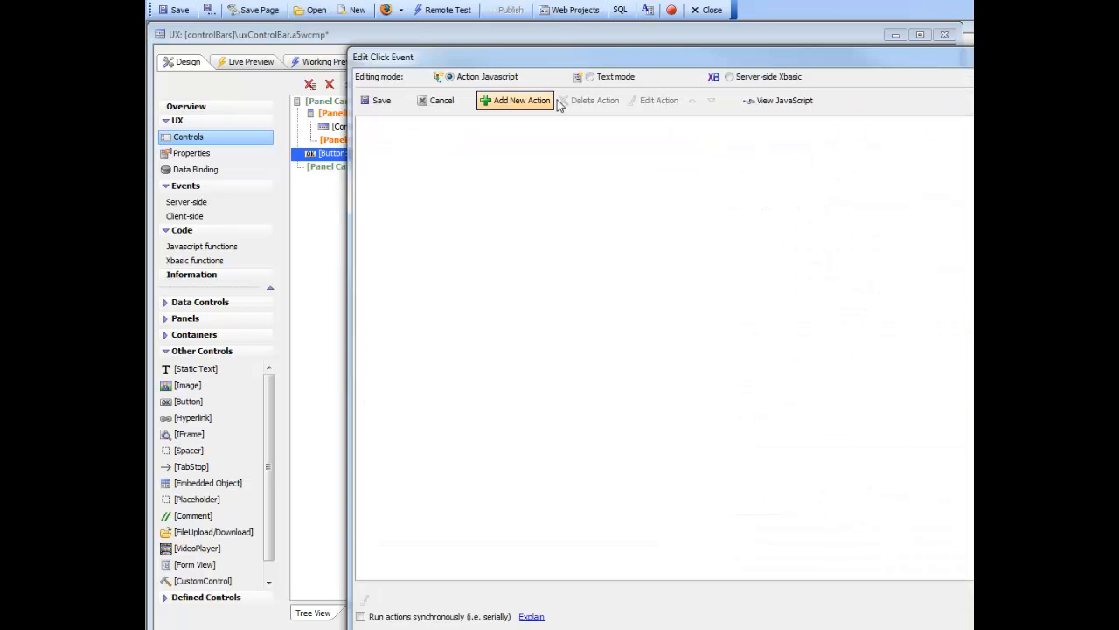
{"action": "left_click_drag", "start_coordinate": [601, 61], "coordinate": [476, 64]}
{"action": "left_click", "coordinate": [389, 102]}
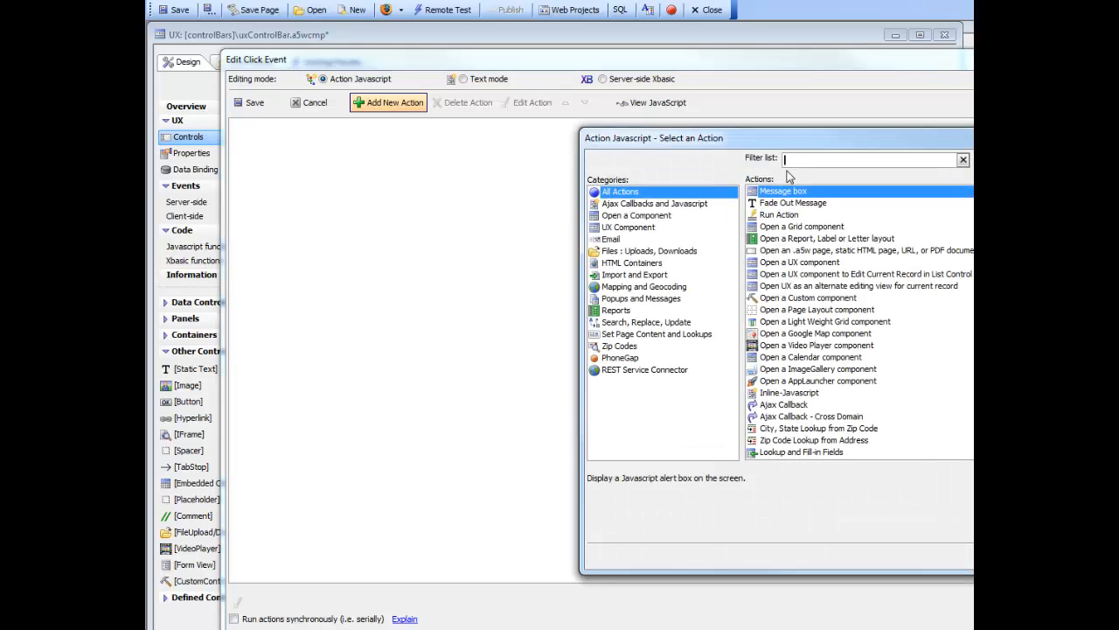
{"action": "type", "text": "bar"}
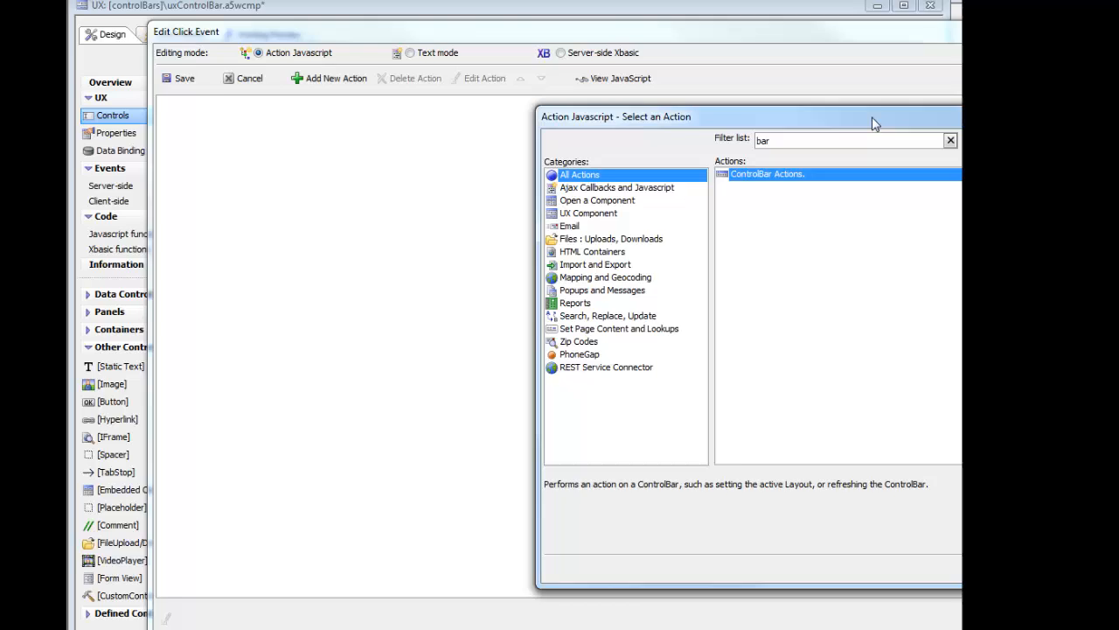
{"action": "left_click_drag", "start_coordinate": [886, 137], "coordinate": [682, 134]}
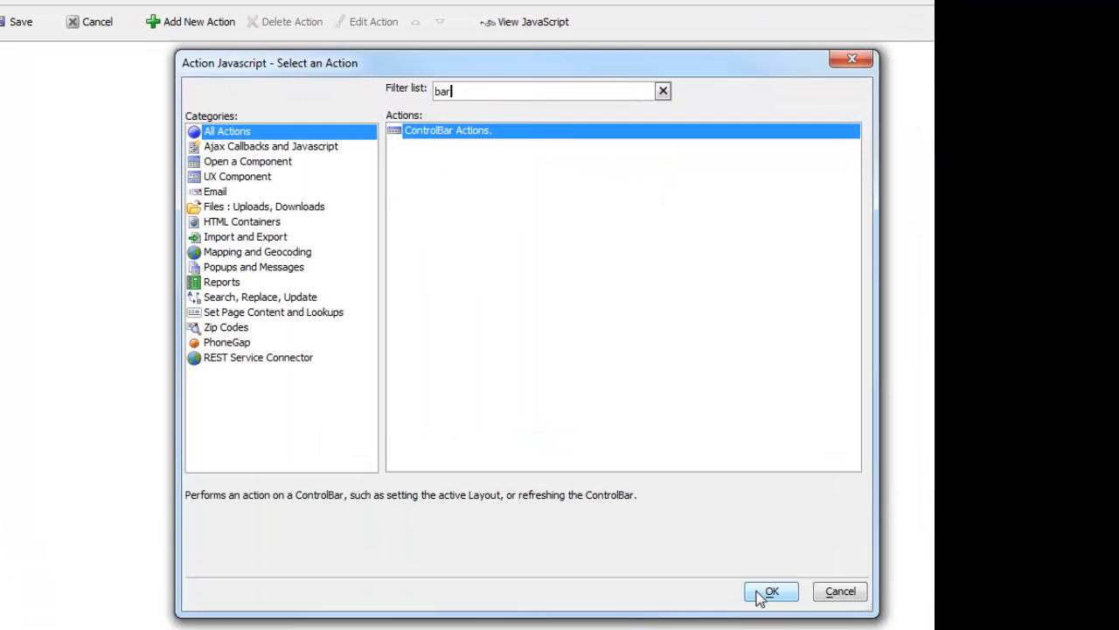
{"action": "left_click", "coordinate": [759, 595]}
{"action": "left_click_drag", "start_coordinate": [589, 43], "coordinate": [216, 36]}
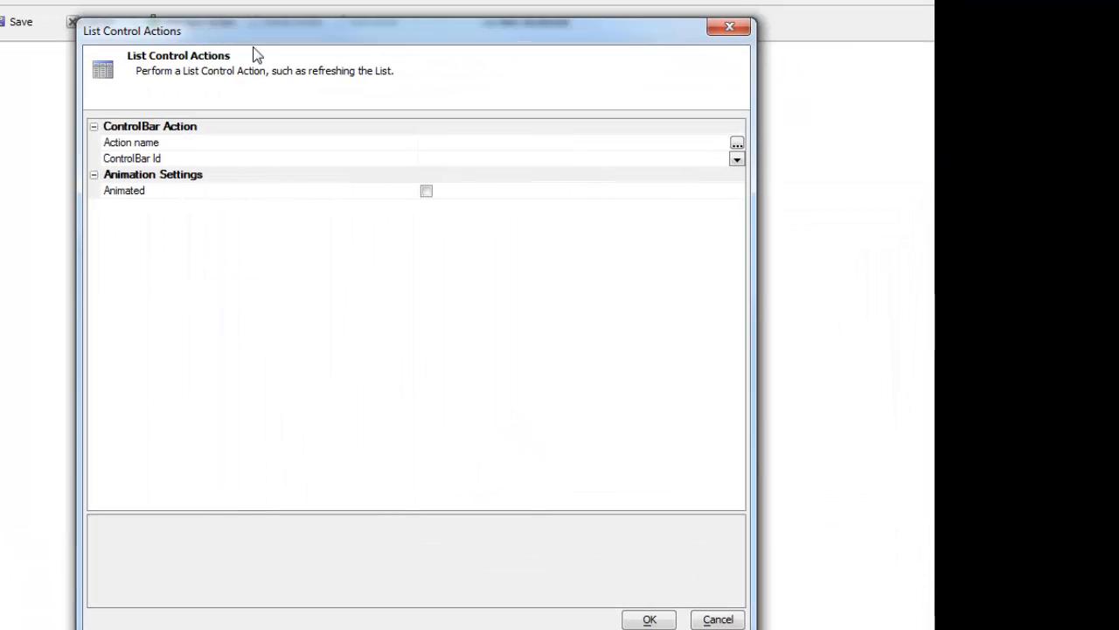
- Configure the action as Update ControlBar Data with CONTROLBAR_1 as its target ControlBar
{"action": "left_click", "coordinate": [737, 143]}
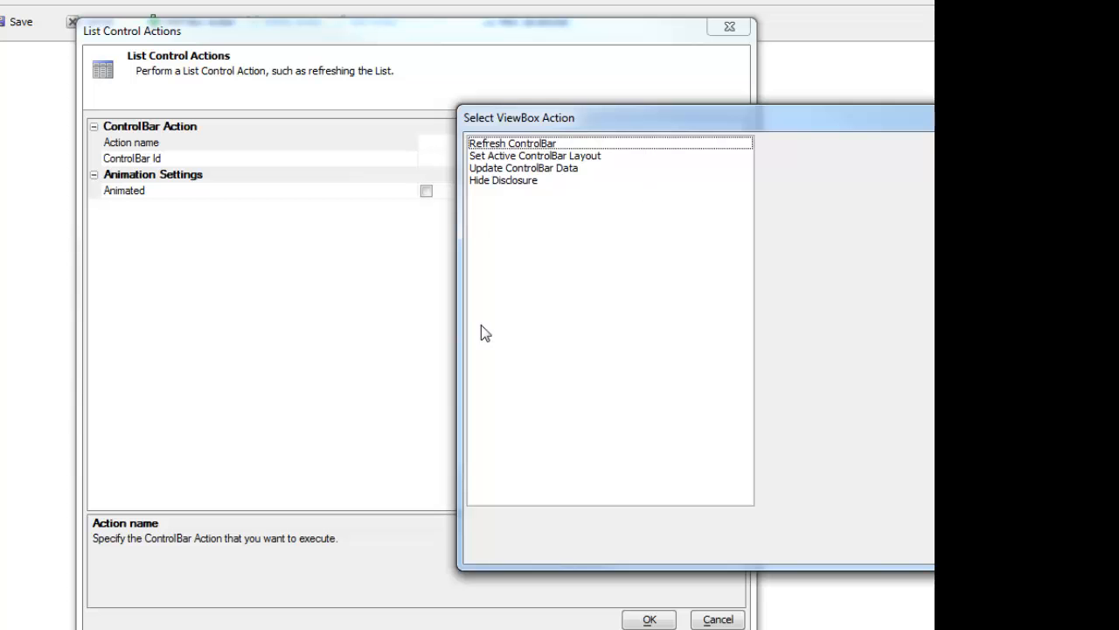
{"action": "left_click", "coordinate": [529, 169]}
{"action": "left_click_drag", "start_coordinate": [732, 122], "coordinate": [437, 79]}
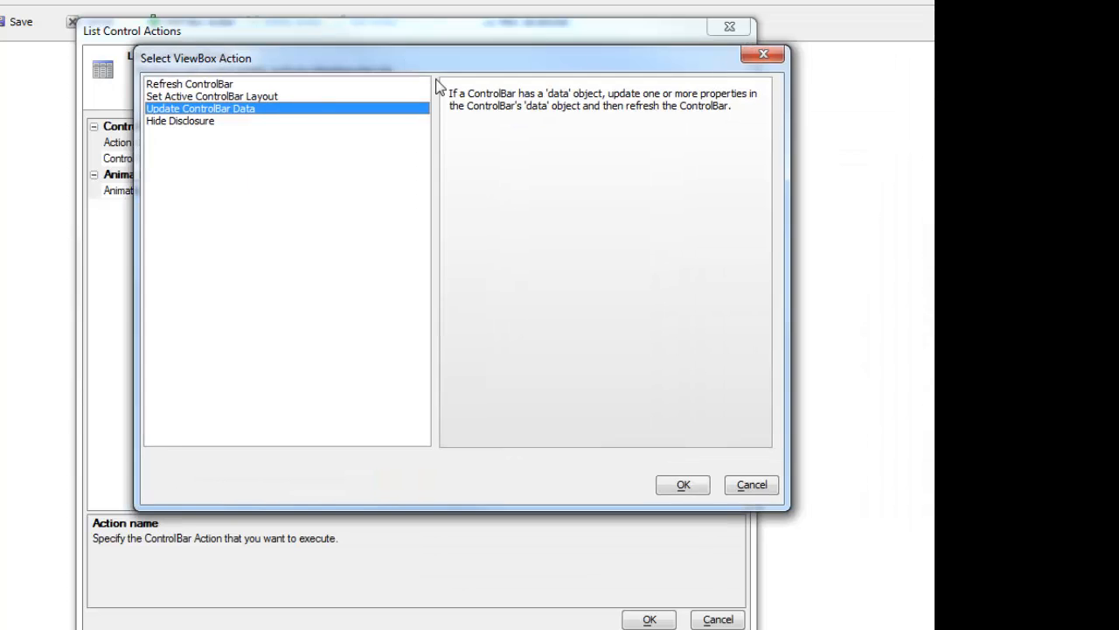
{"action": "left_click", "coordinate": [682, 485]}
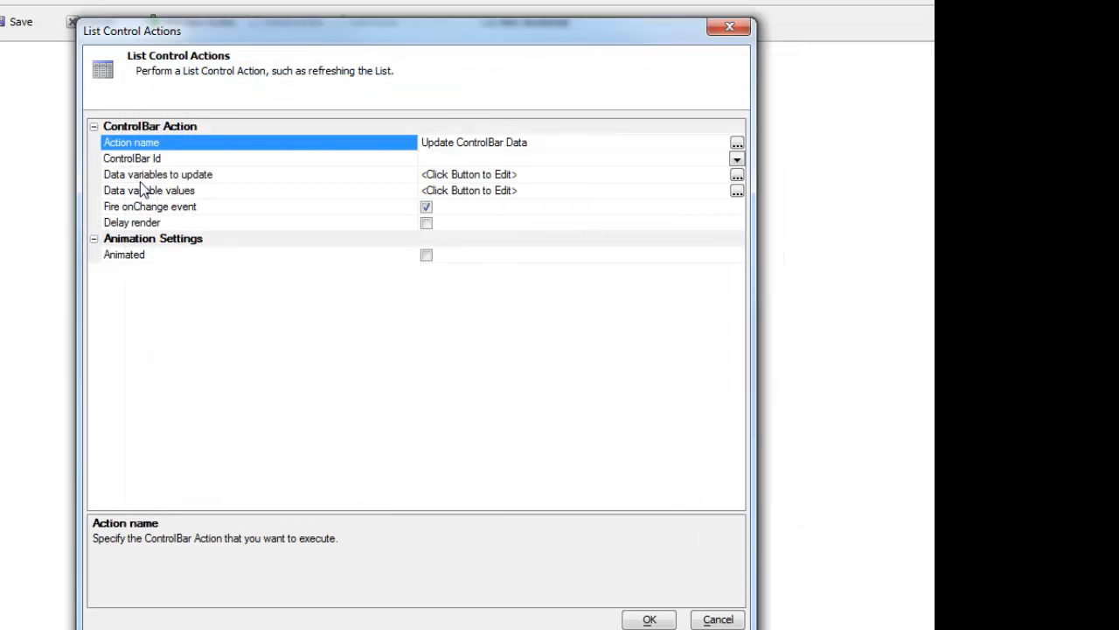
{"action": "left_click", "coordinate": [171, 160]}
{"action": "left_click", "coordinate": [737, 158]}
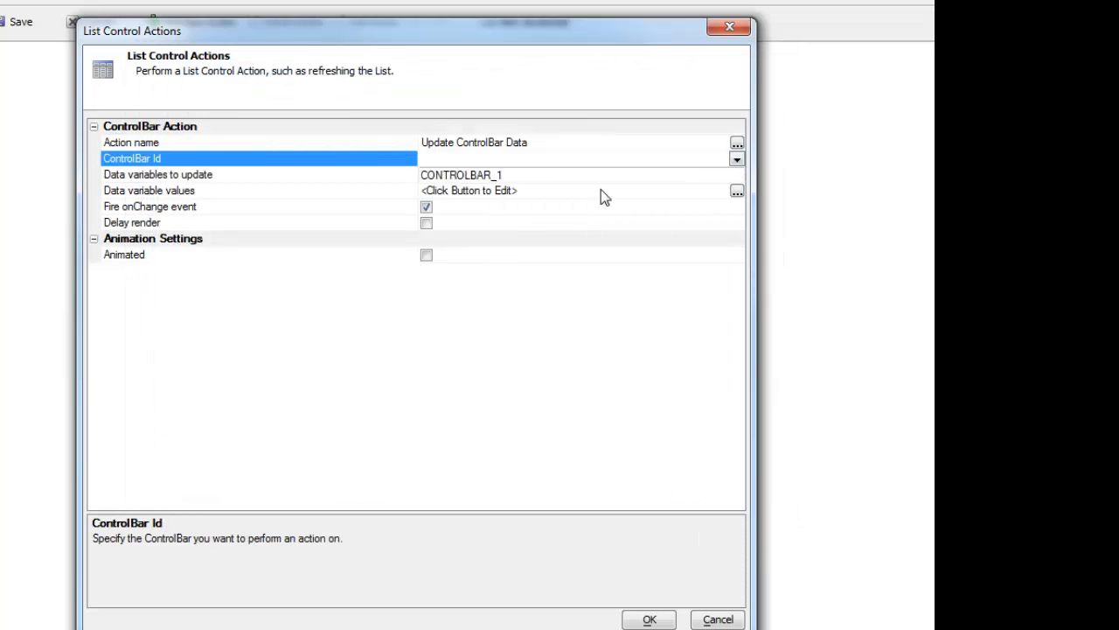
{"action": "left_click", "coordinate": [469, 174]}
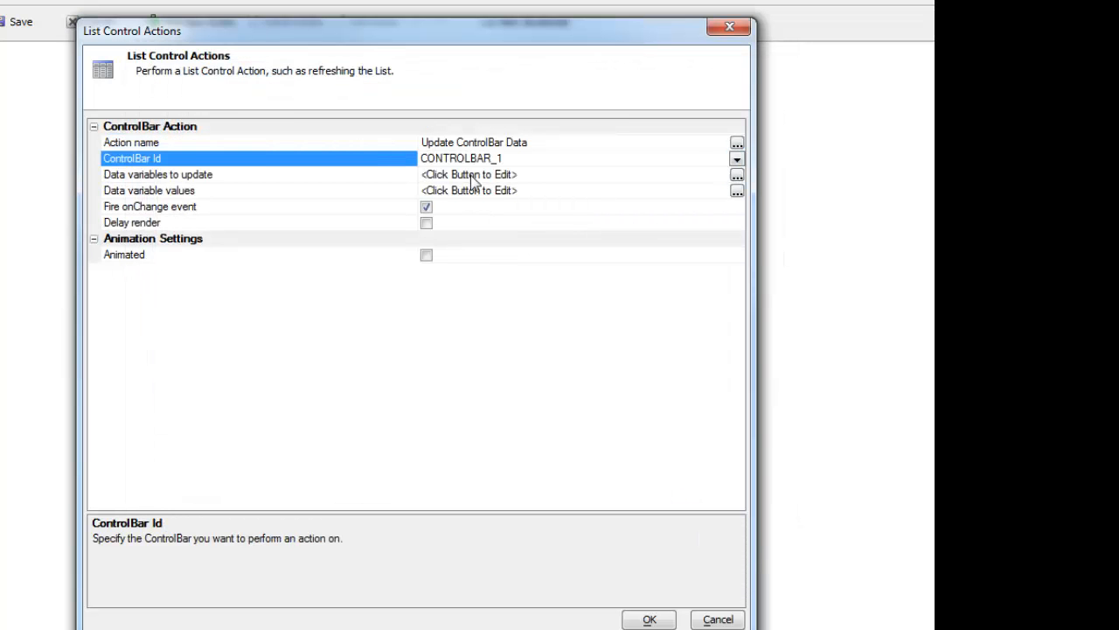
- Select appName as the data variable for the action to update
{"action": "double_click", "coordinate": [201, 178]}
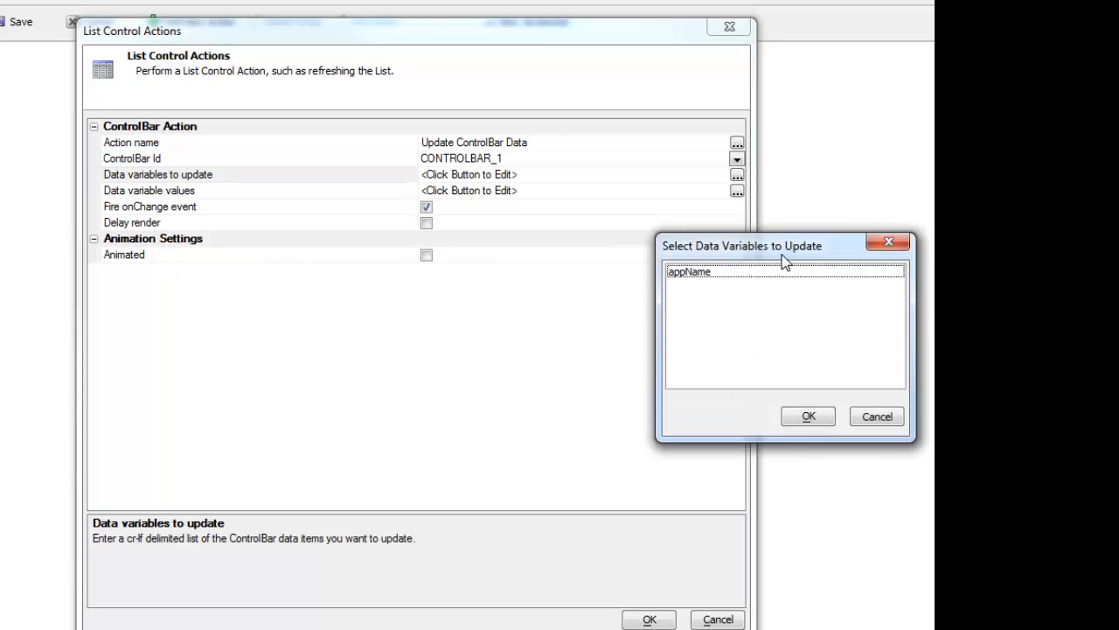
{"action": "left_click_drag", "start_coordinate": [782, 255], "coordinate": [557, 232]}
{"action": "left_click", "coordinate": [465, 250]}
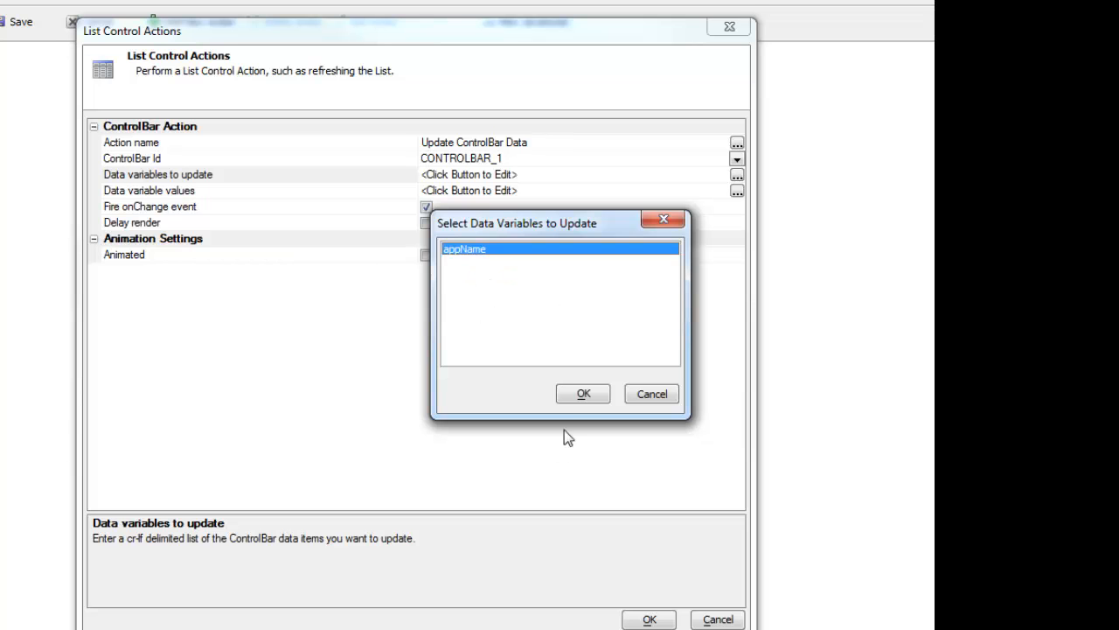
{"action": "left_click", "coordinate": [577, 395]}
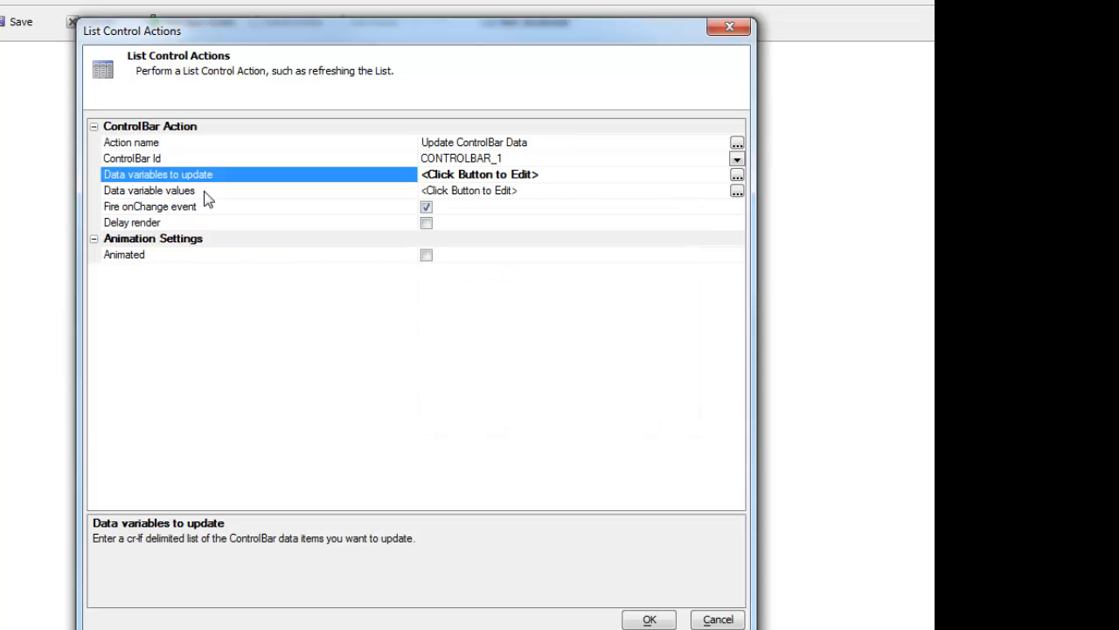
- Set the appName data variable's value to 'My Second App' and accept the ControlBar action
{"action": "double_click", "coordinate": [255, 191]}
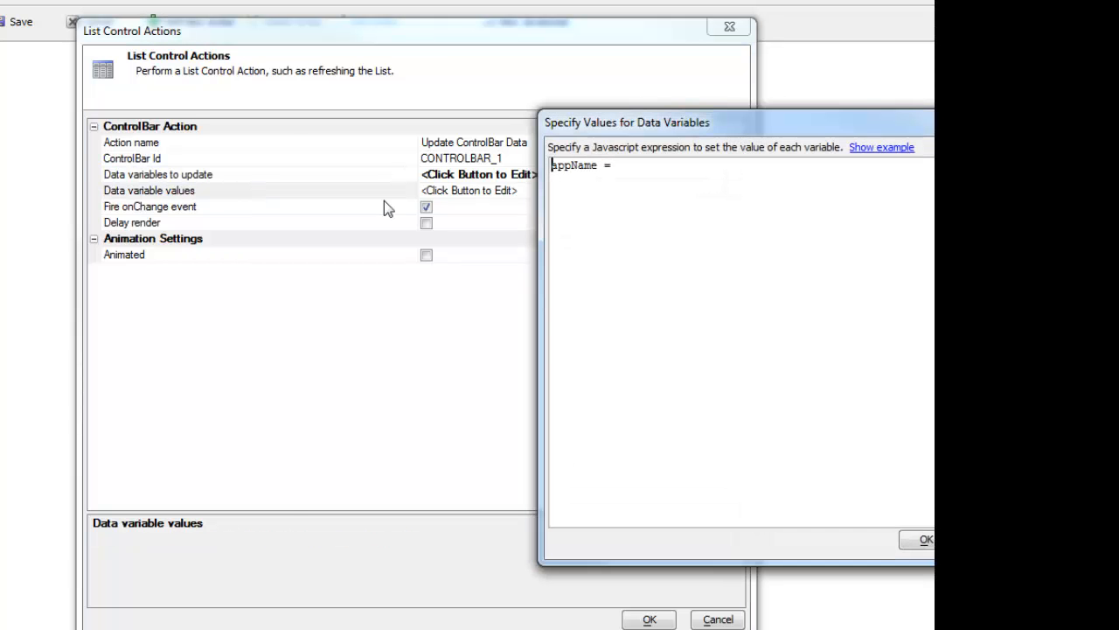
{"action": "left_click_drag", "start_coordinate": [684, 150], "coordinate": [385, 155]}
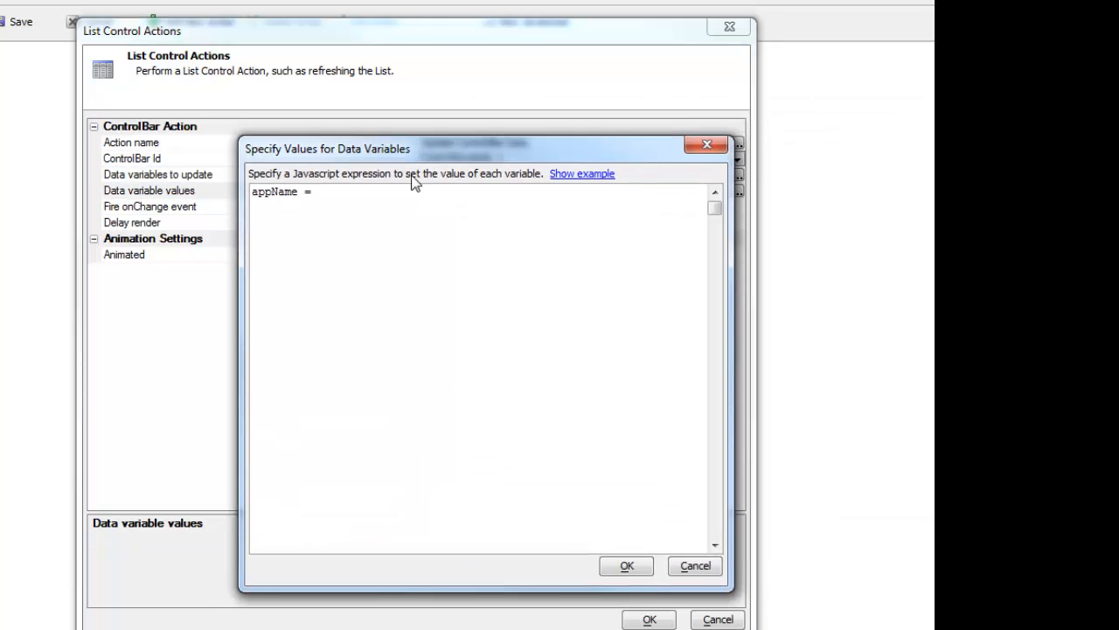
{"action": "left_click", "coordinate": [339, 187]}
{"action": "type", "text": "'My Second App'"}
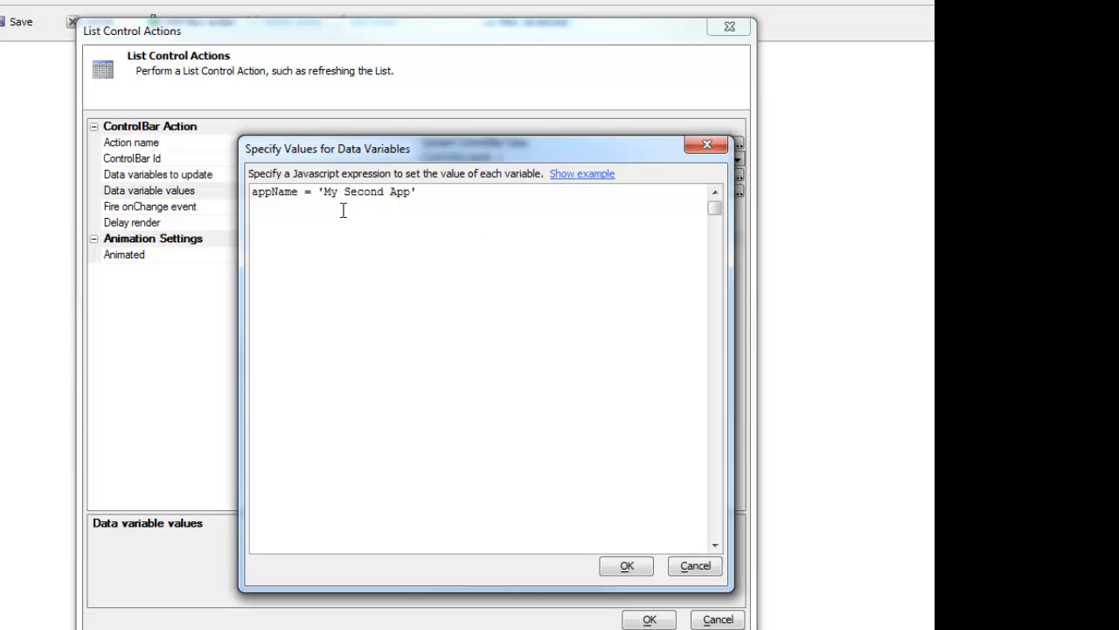
{"action": "left_click", "coordinate": [626, 566]}
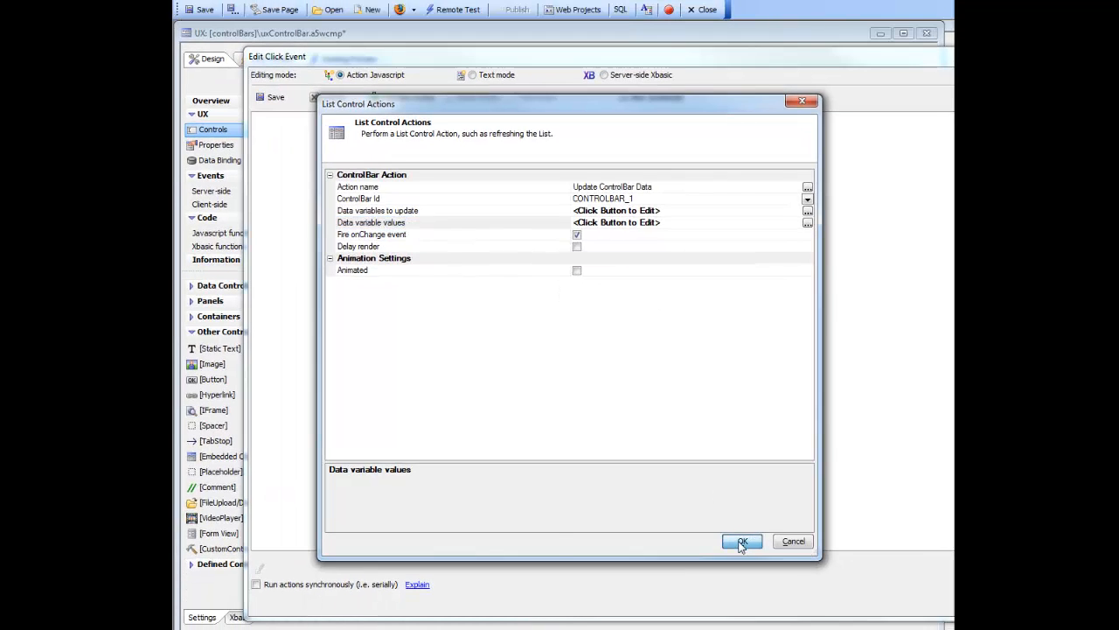
{"action": "left_click", "coordinate": [739, 540]}
- Examine the action's generated JavaScript, including the getControl call, the update method and its name and value arrays
{"action": "left_click", "coordinate": [650, 97]}
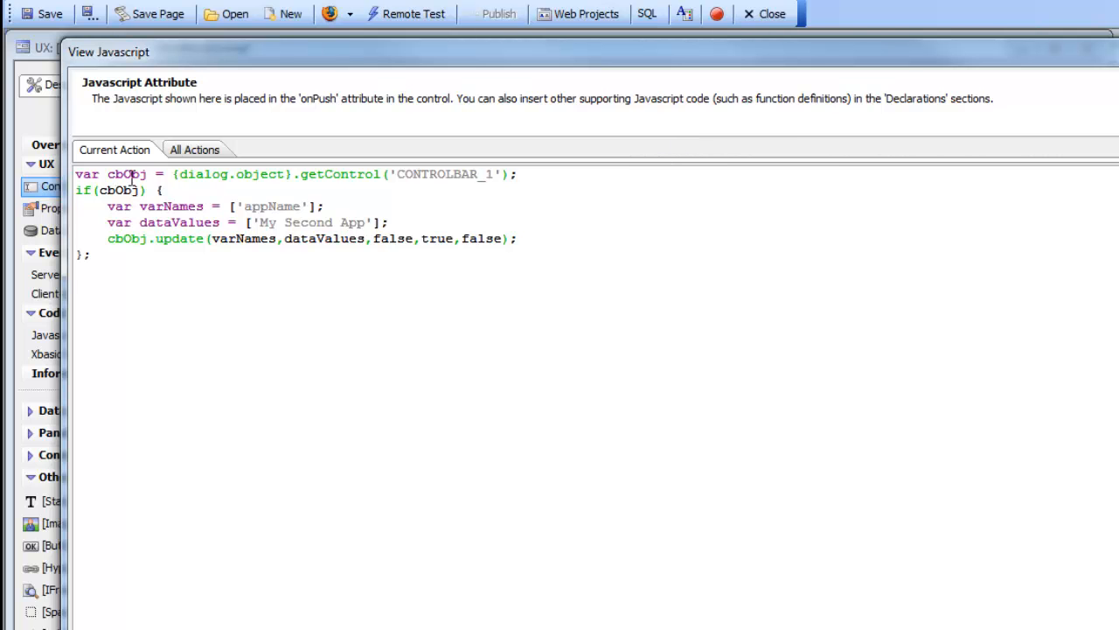
{"action": "left_click_drag", "start_coordinate": [170, 177], "coordinate": [522, 177]}
{"action": "left_click_drag", "start_coordinate": [107, 238], "coordinate": [206, 238]}
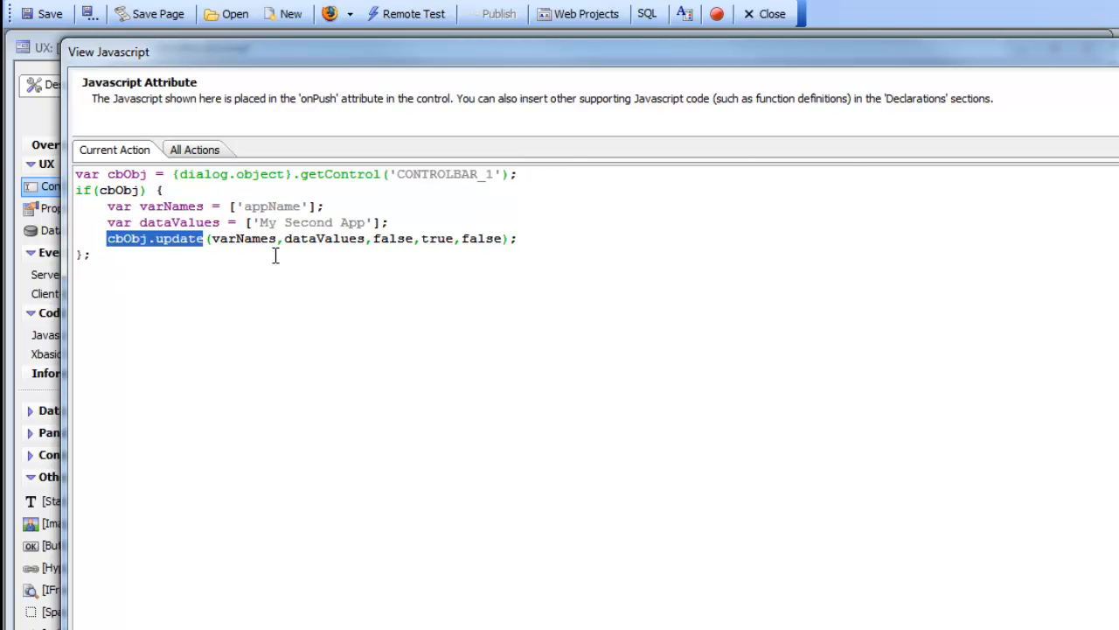
{"action": "left_click_drag", "start_coordinate": [229, 206], "coordinate": [320, 204]}
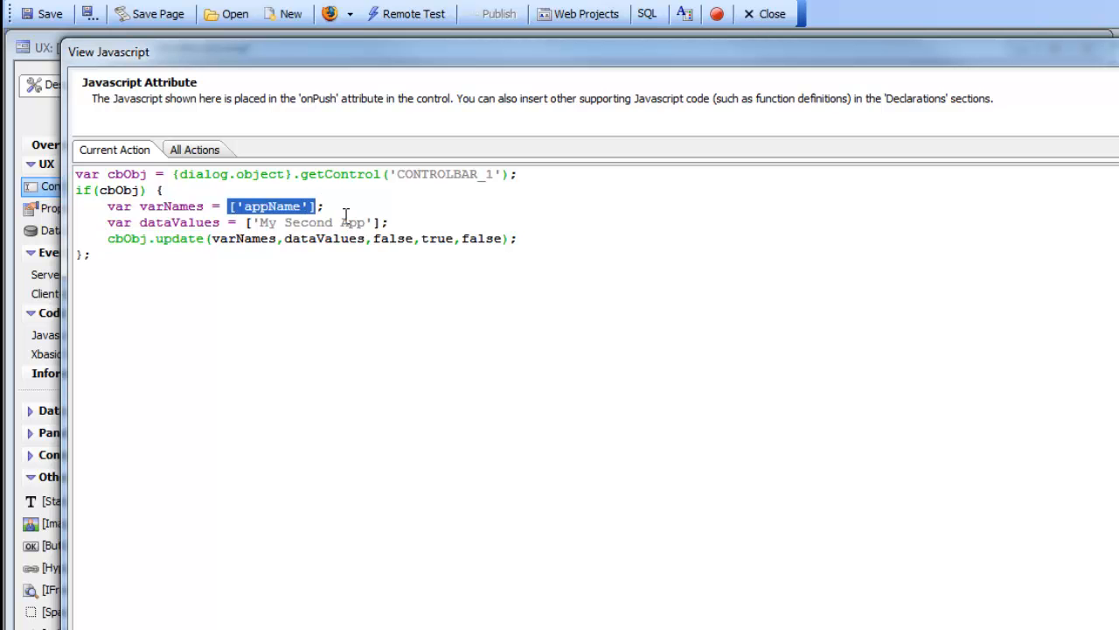
{"action": "left_click_drag", "start_coordinate": [236, 222], "coordinate": [389, 222]}
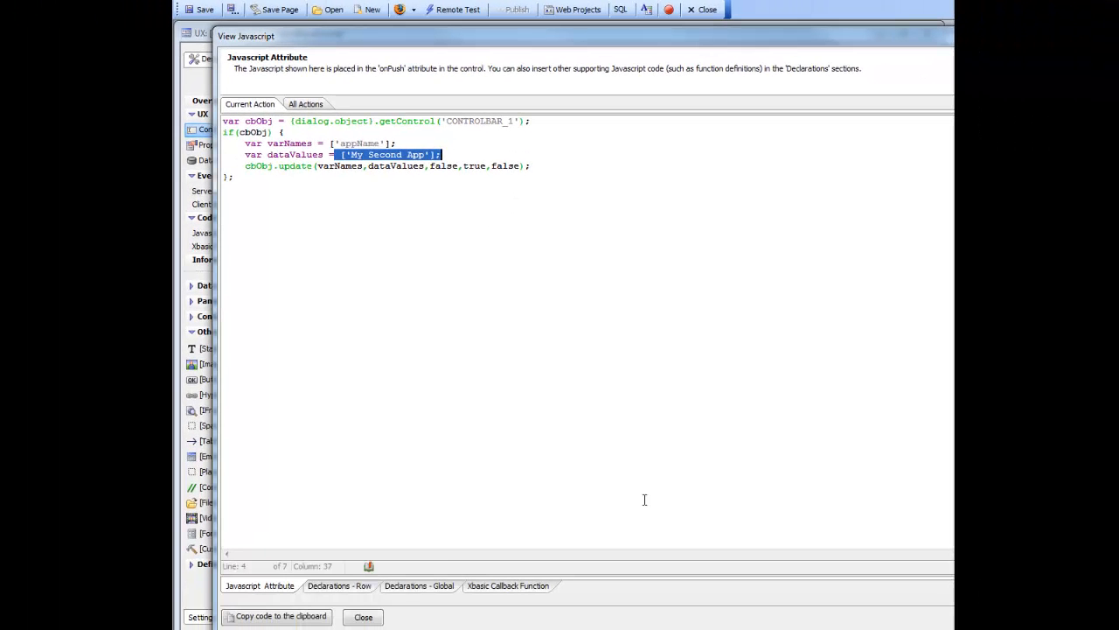
{"action": "left_click", "coordinate": [363, 617]}
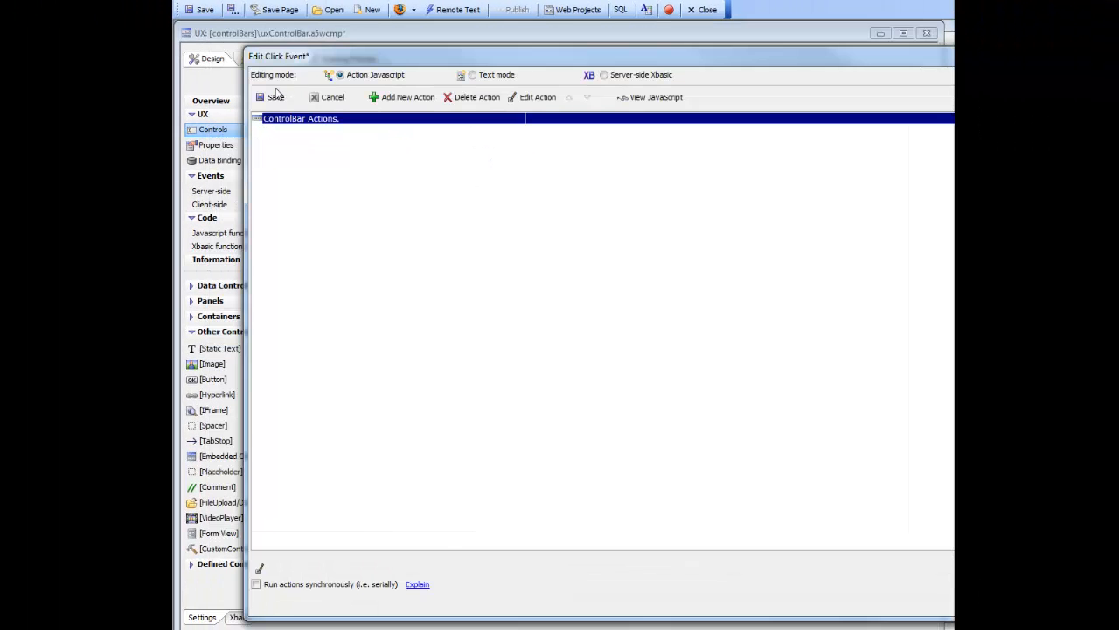
- Save the button's click event and run the component in Working Preview
{"action": "left_click", "coordinate": [282, 99]}
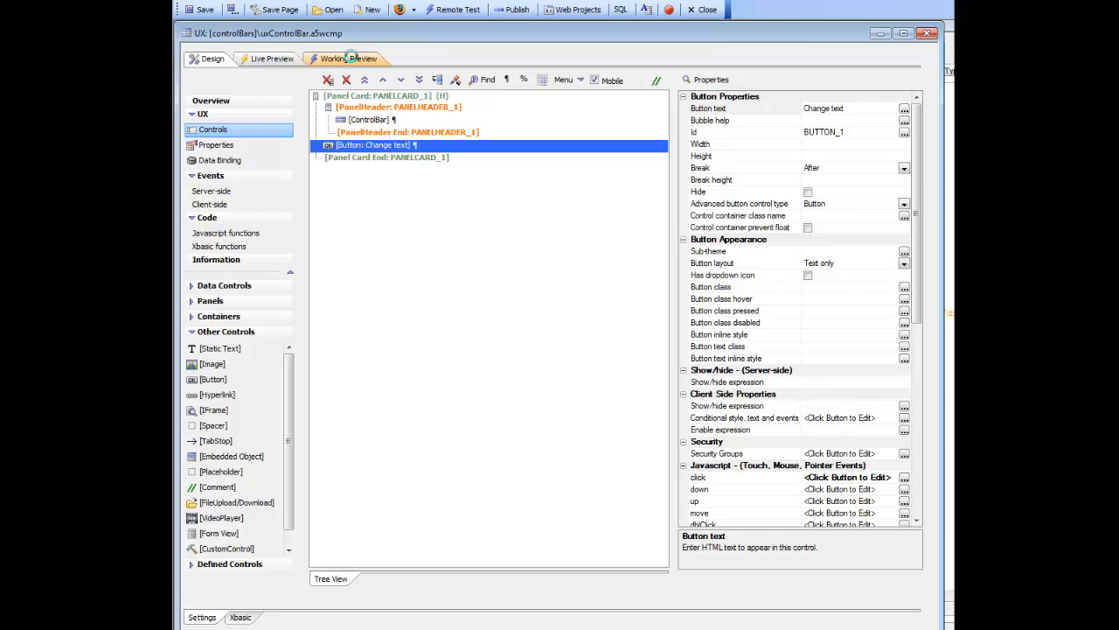
{"action": "left_click", "coordinate": [350, 57]}
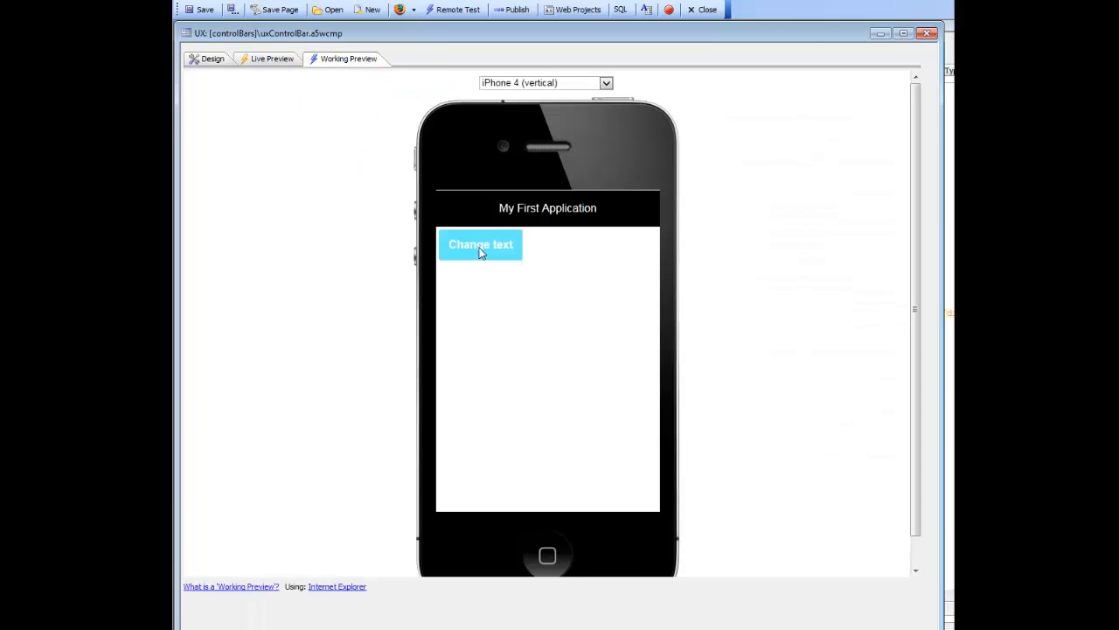
- Test the Change text button in the preview and return to the component's design view
{"action": "left_click", "coordinate": [480, 251]}
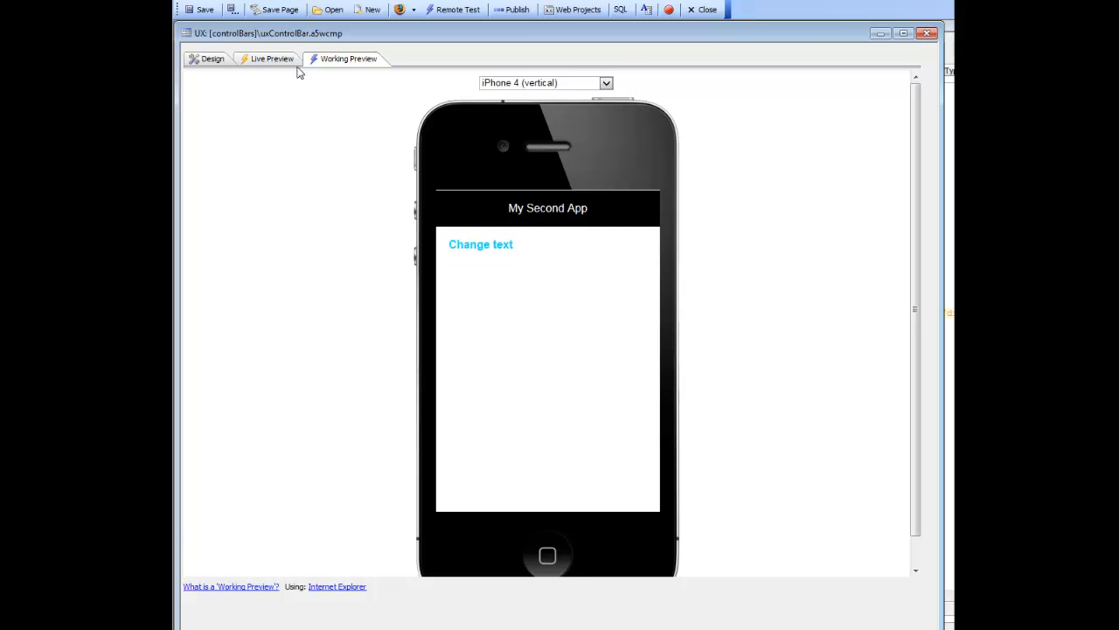
{"action": "left_click", "coordinate": [204, 58]}
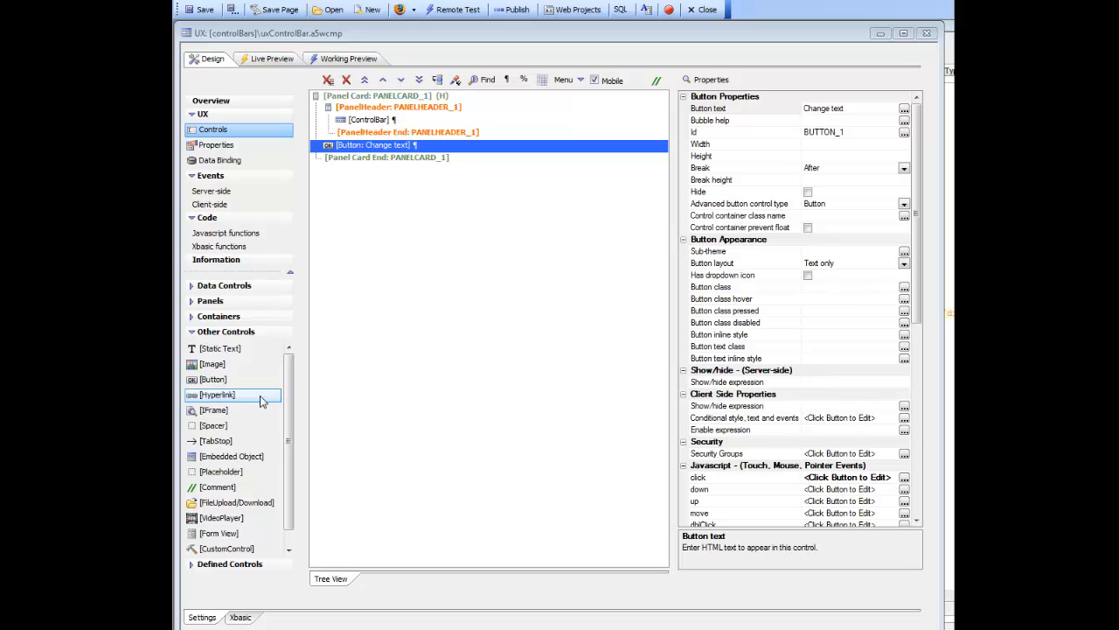
- Add a TextBox data control named txt1 below the Change text button
{"action": "left_click", "coordinate": [220, 285]}
{"action": "left_click", "coordinate": [222, 303]}
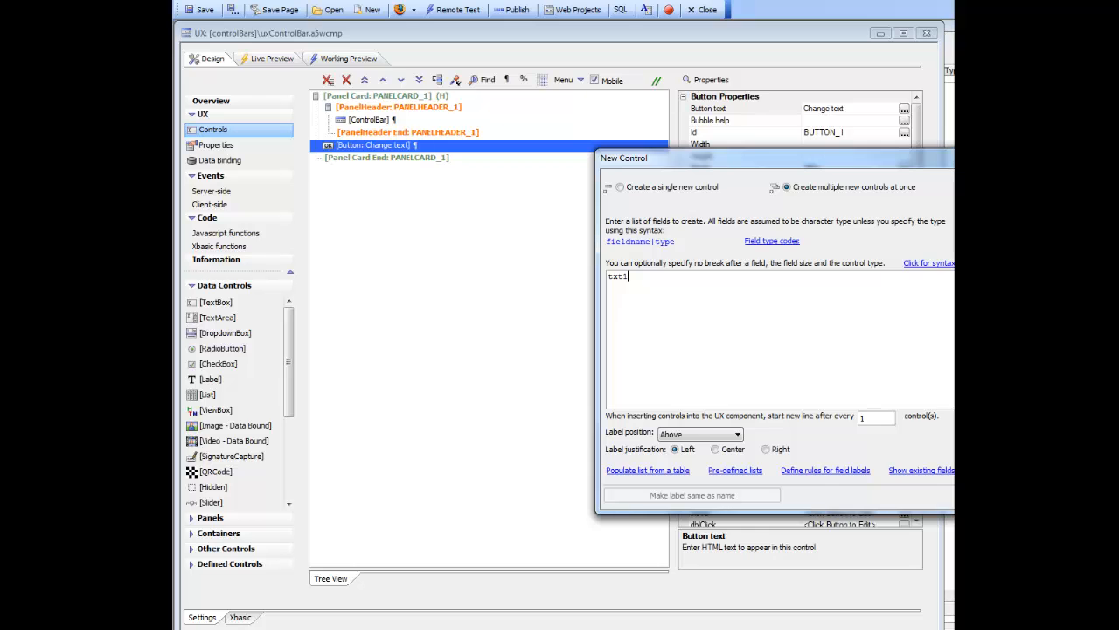
{"action": "left_click", "coordinate": [989, 495]}
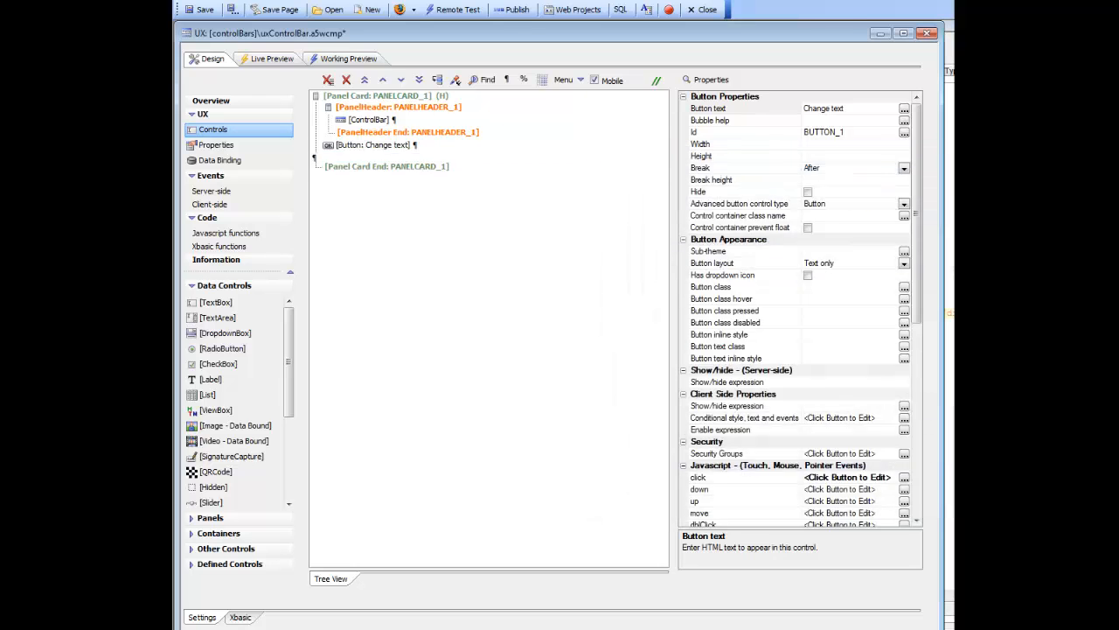
- In the Change text button's click event, set the ControlBar action's appName value to {dialog.object}.getValue('txt1')
{"action": "left_click", "coordinate": [393, 145]}
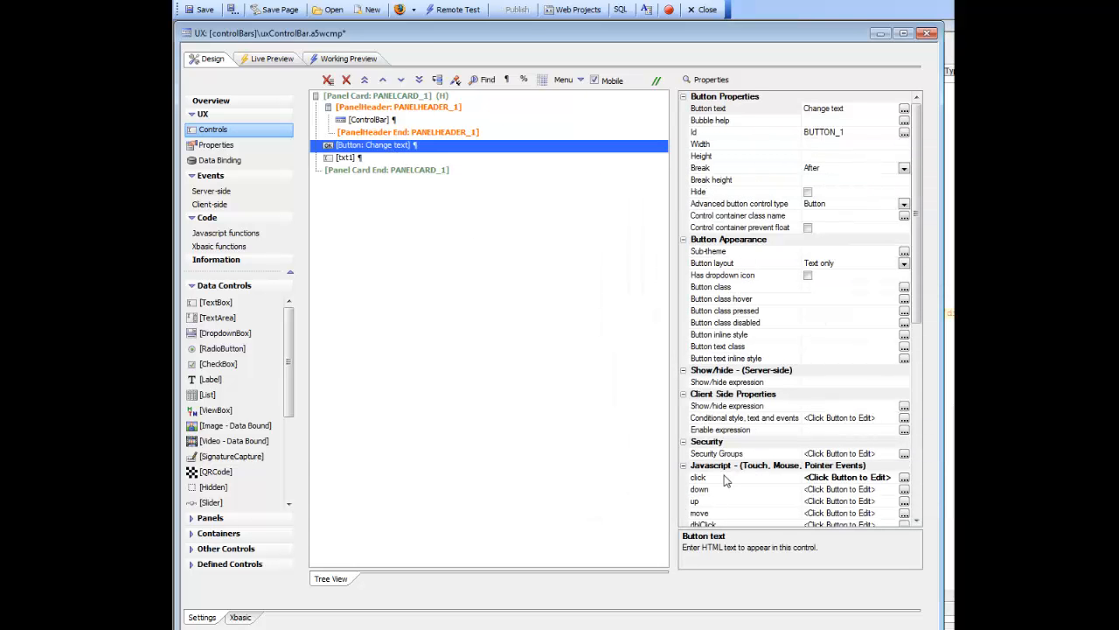
{"action": "double_click", "coordinate": [407, 147]}
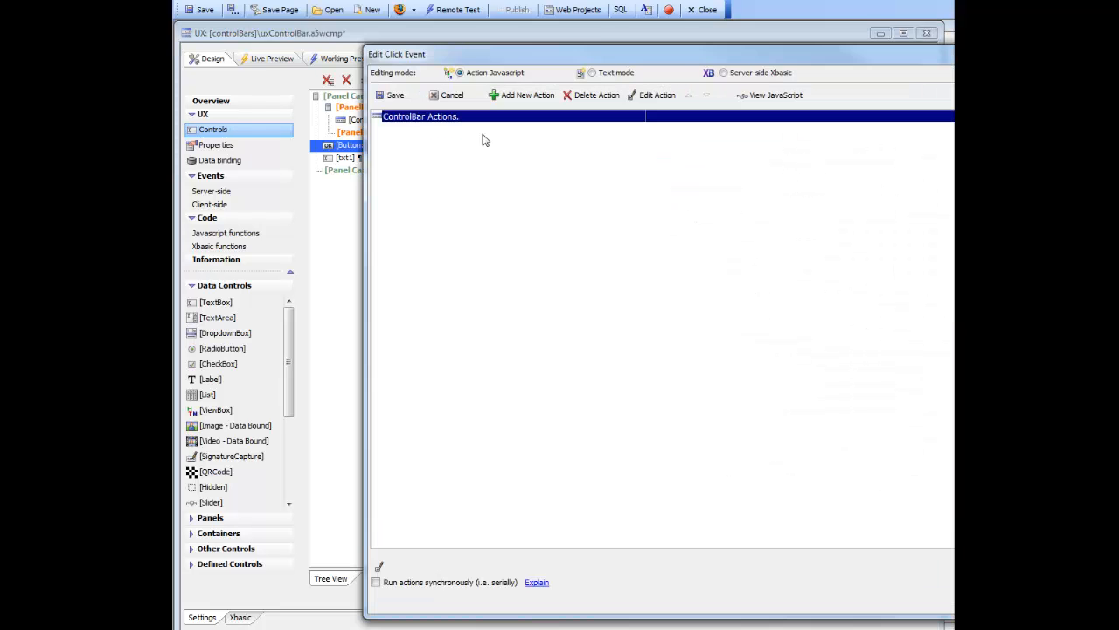
{"action": "left_click_drag", "start_coordinate": [602, 50], "coordinate": [530, 63]}
{"action": "left_click", "coordinate": [572, 101]}
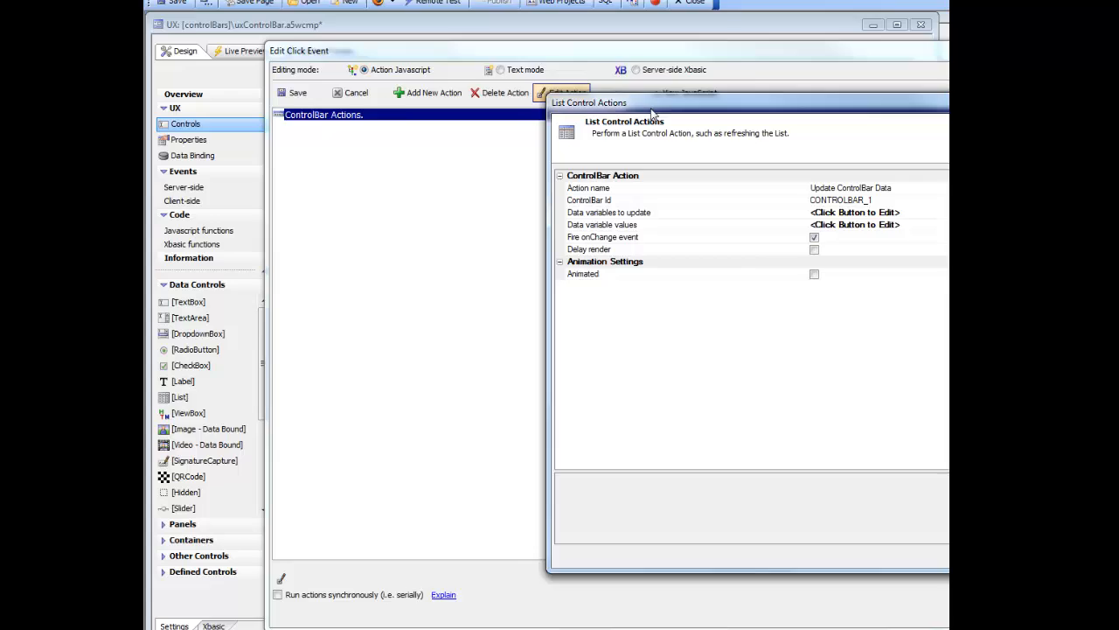
{"action": "left_click_drag", "start_coordinate": [651, 110], "coordinate": [481, 113]}
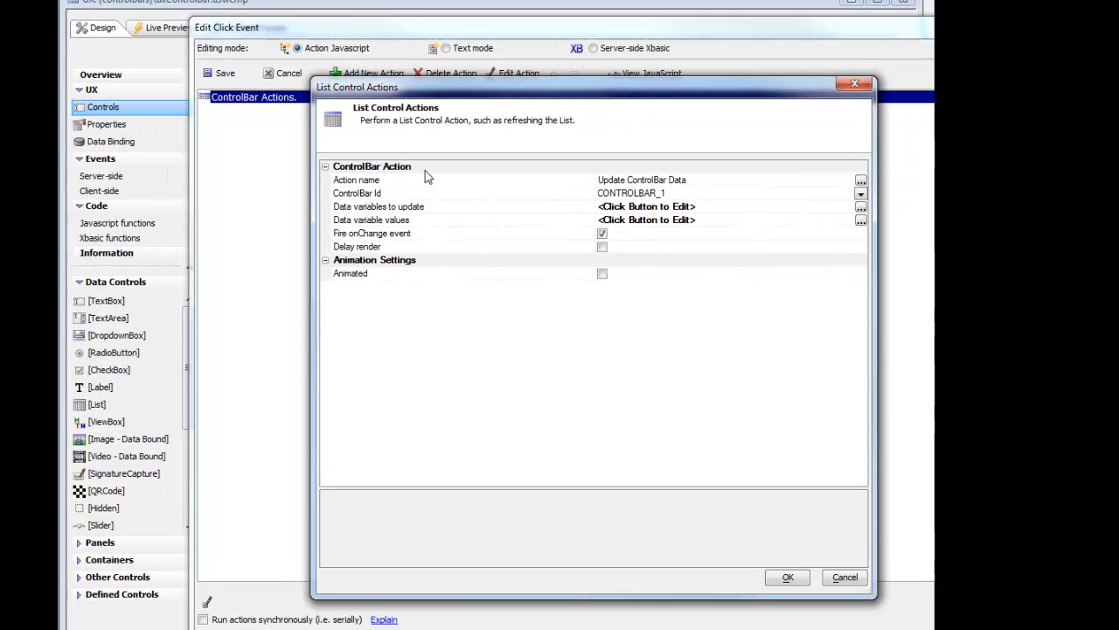
{"action": "double_click", "coordinate": [448, 224]}
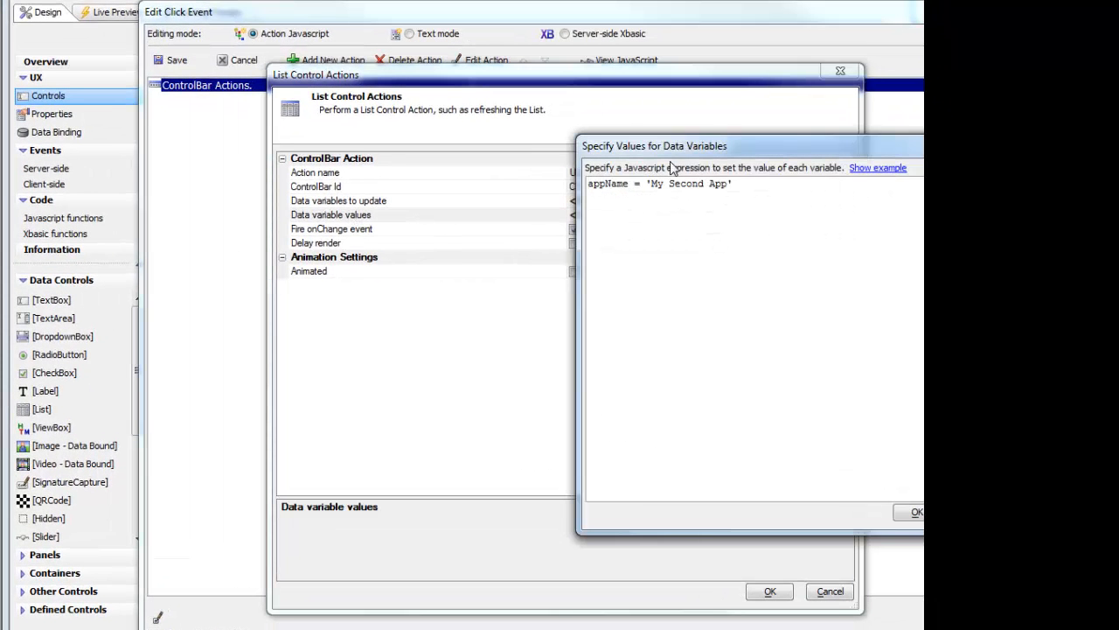
{"action": "left_click_drag", "start_coordinate": [690, 155], "coordinate": [459, 176]}
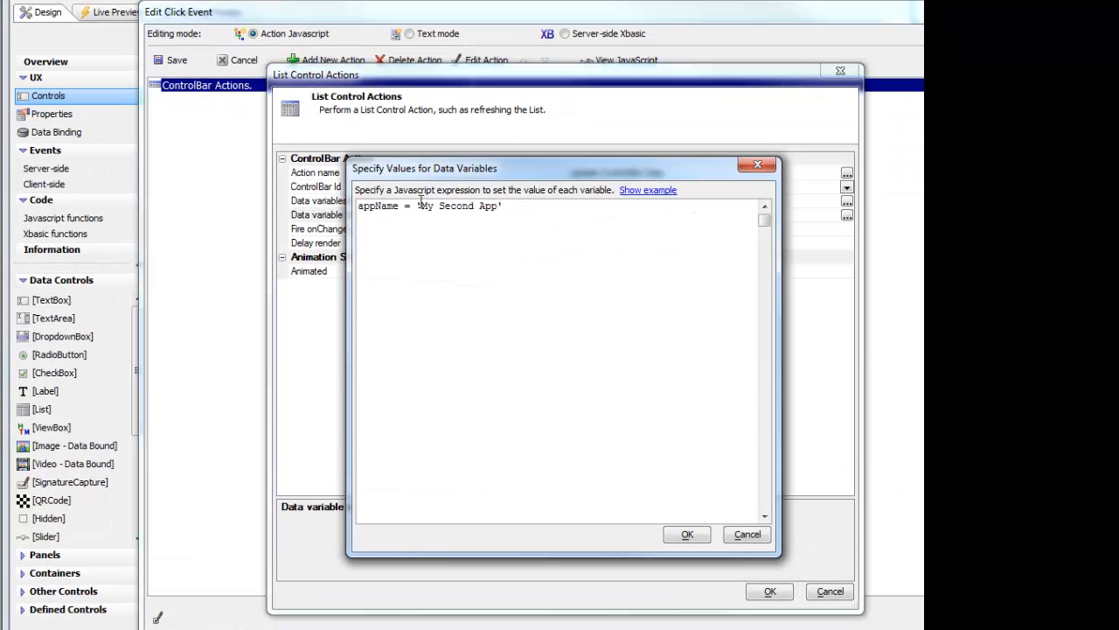
{"action": "left_click_drag", "start_coordinate": [416, 206], "coordinate": [533, 205]}
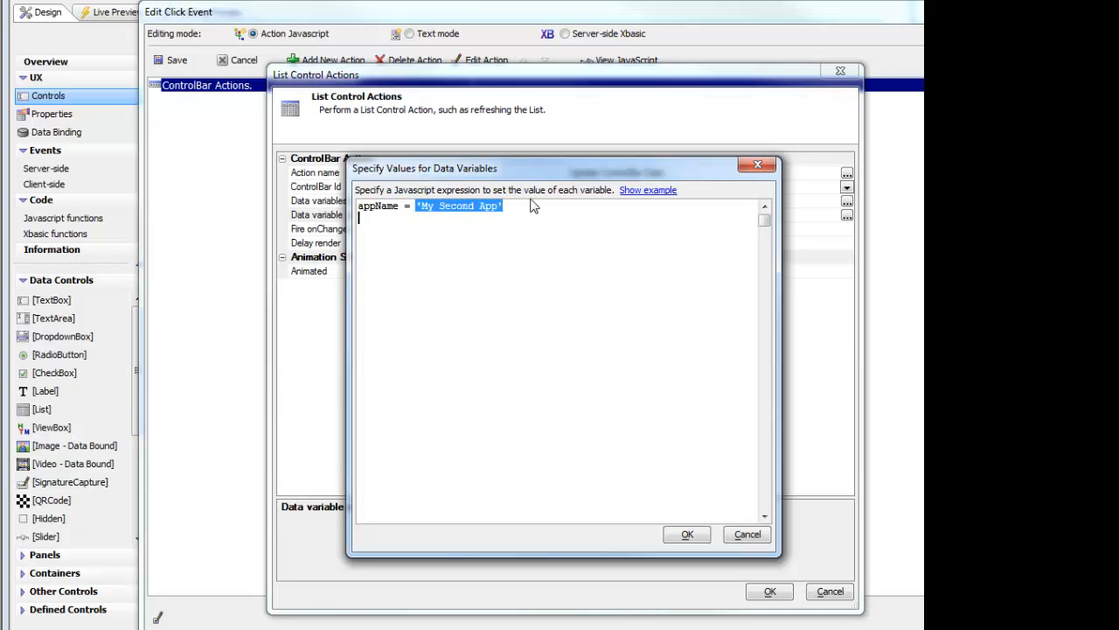
{"action": "type", "text": "{dialog."}
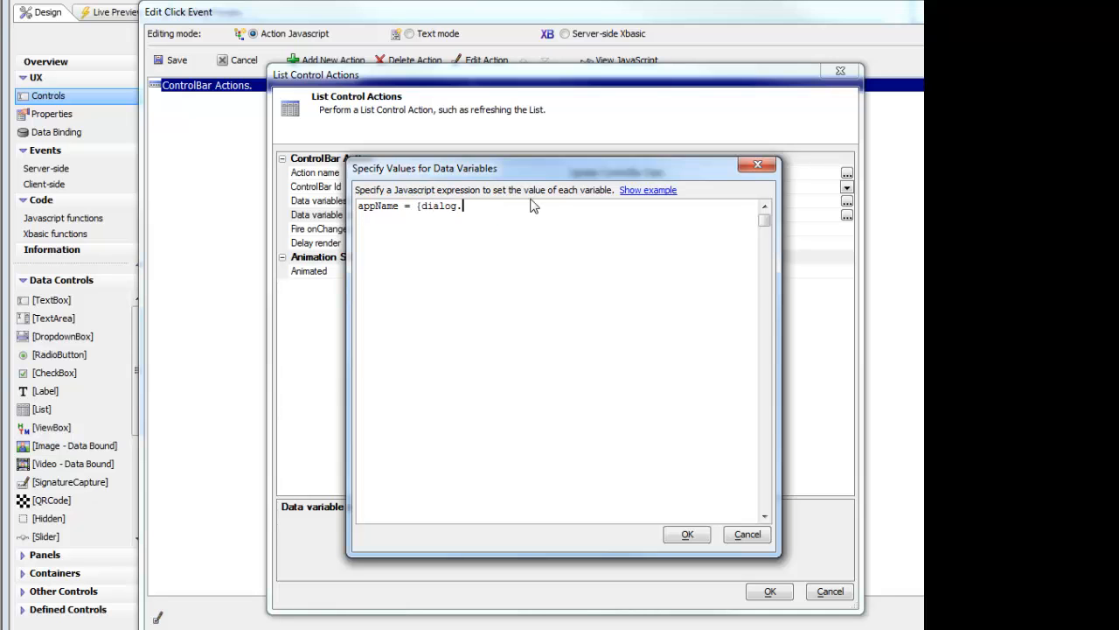
{"action": "type", "text": "object}.getValue('txt1')"}
- Review the example of JavaScript expressions for data variable values and close it
{"action": "left_click", "coordinate": [658, 191]}
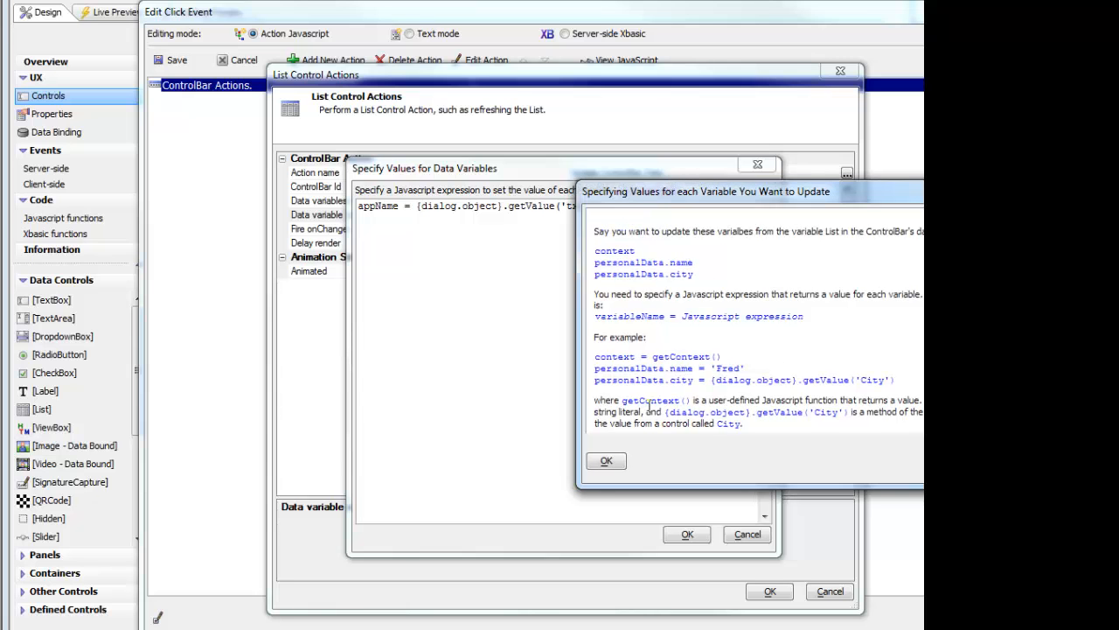
{"action": "left_click_drag", "start_coordinate": [758, 192], "coordinate": [457, 154]}
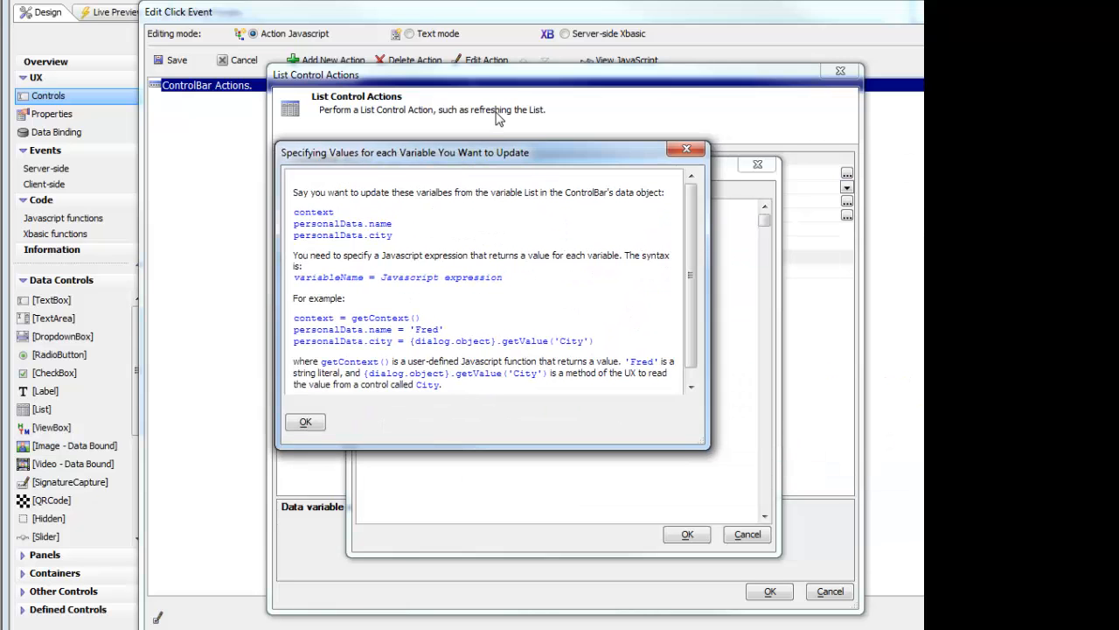
{"action": "left_click", "coordinate": [687, 150]}
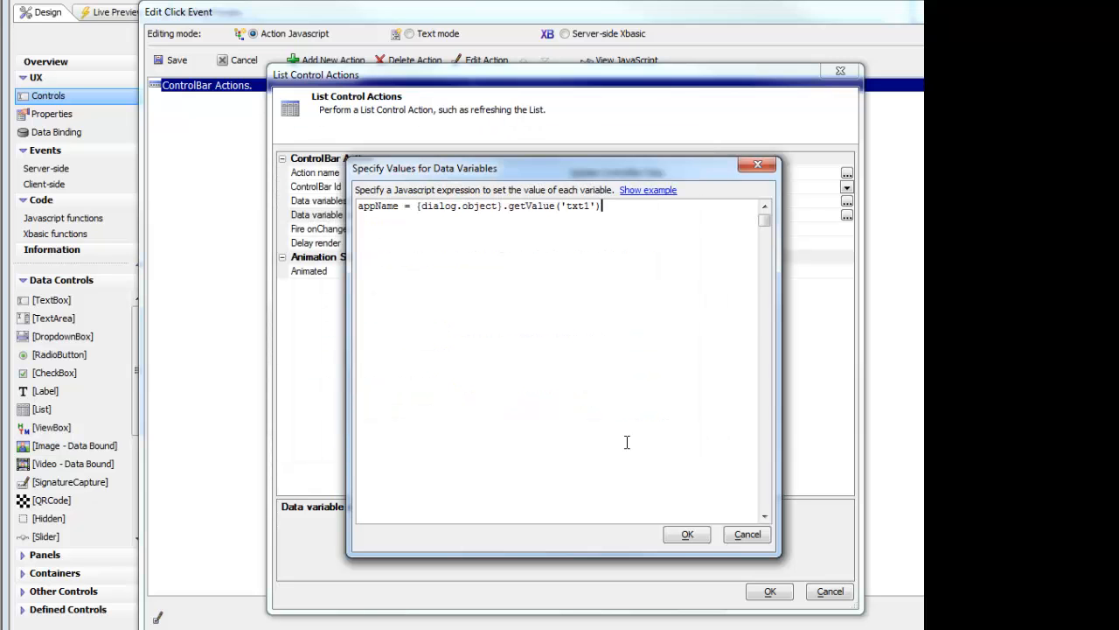
- Accept the edited ControlBar action, save the click event and run the component in Working Preview
{"action": "left_click", "coordinate": [699, 530]}
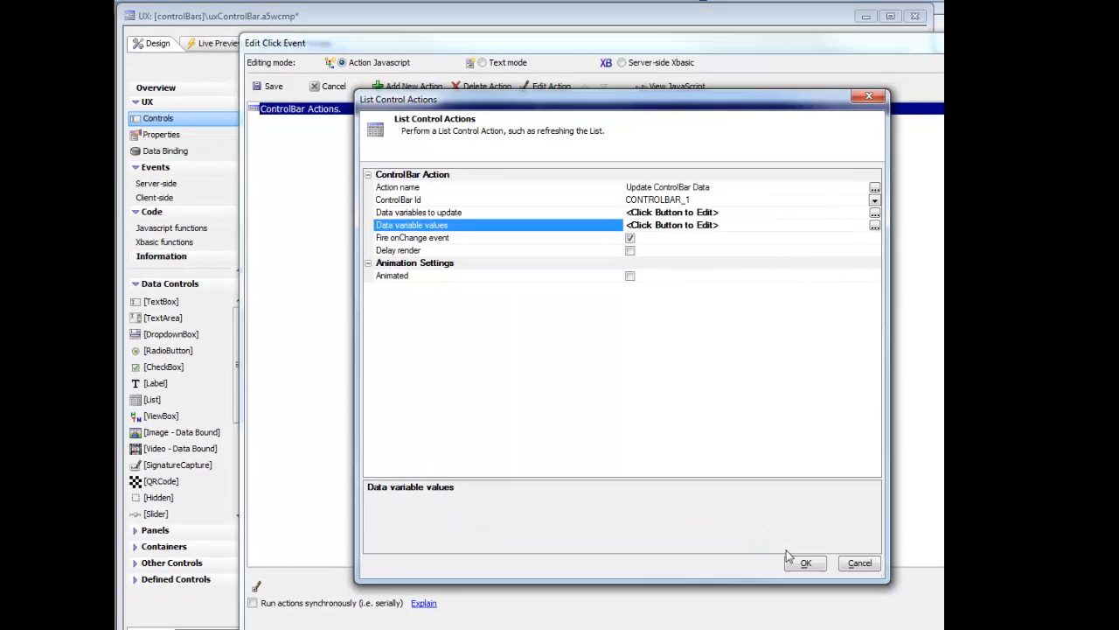
{"action": "left_click", "coordinate": [778, 584]}
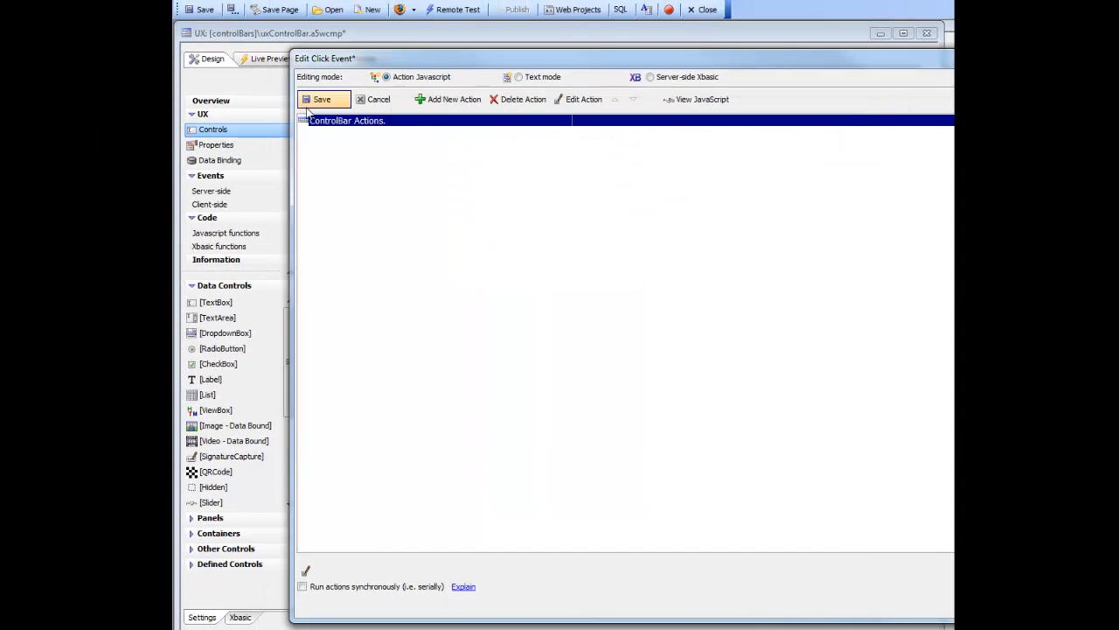
{"action": "left_click", "coordinate": [316, 101]}
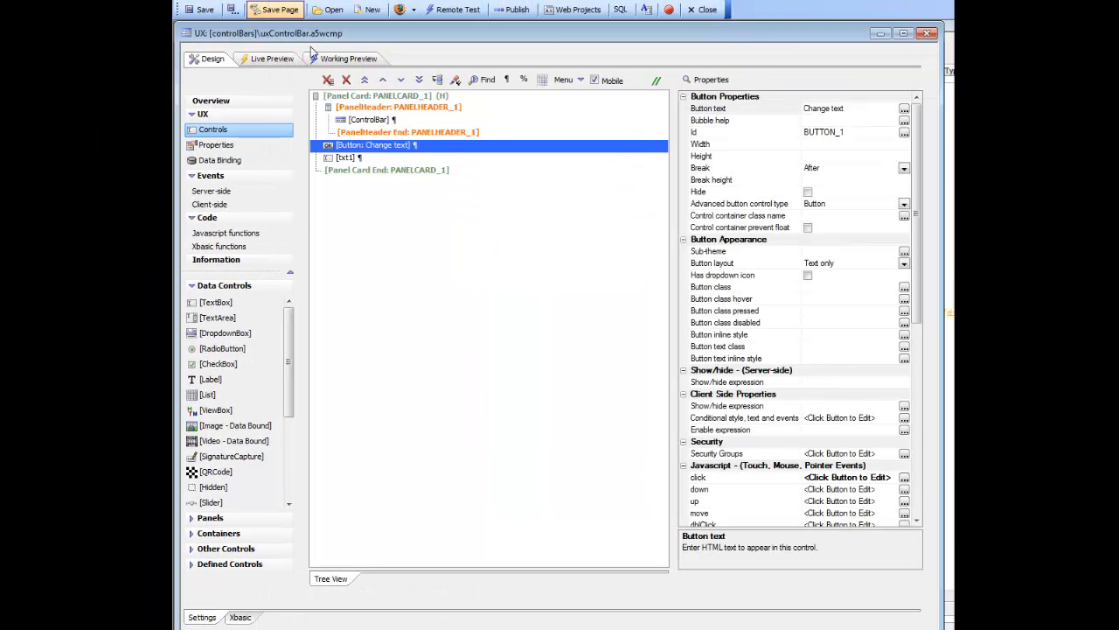
{"action": "left_click", "coordinate": [335, 57]}
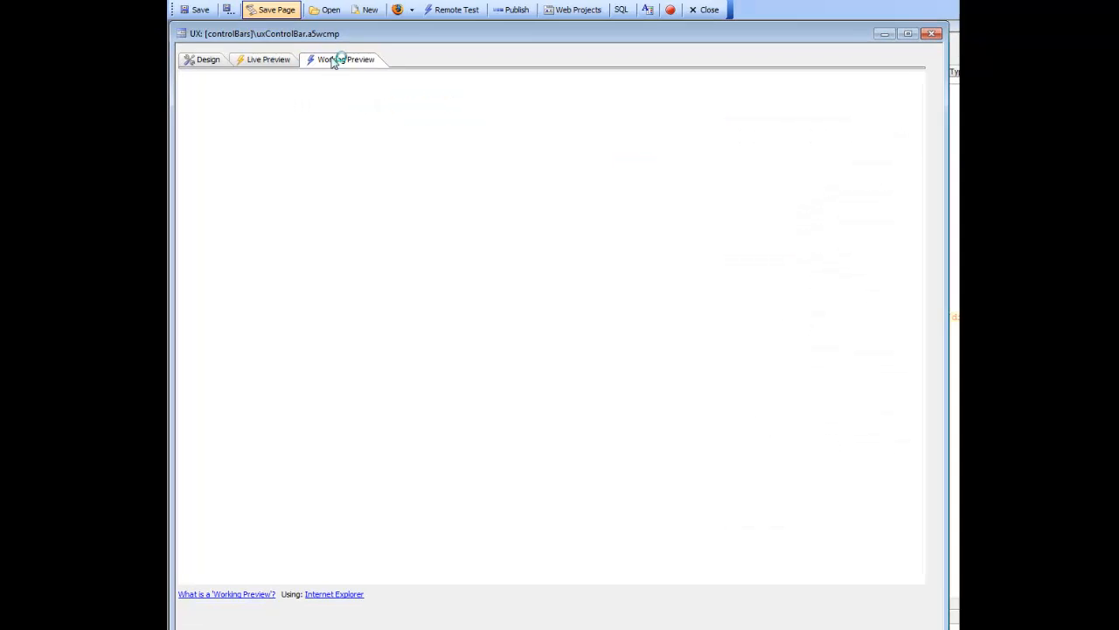
- Enter 'New Text' in the Txt1 box and test the Change text button
{"action": "left_click", "coordinate": [471, 306]}
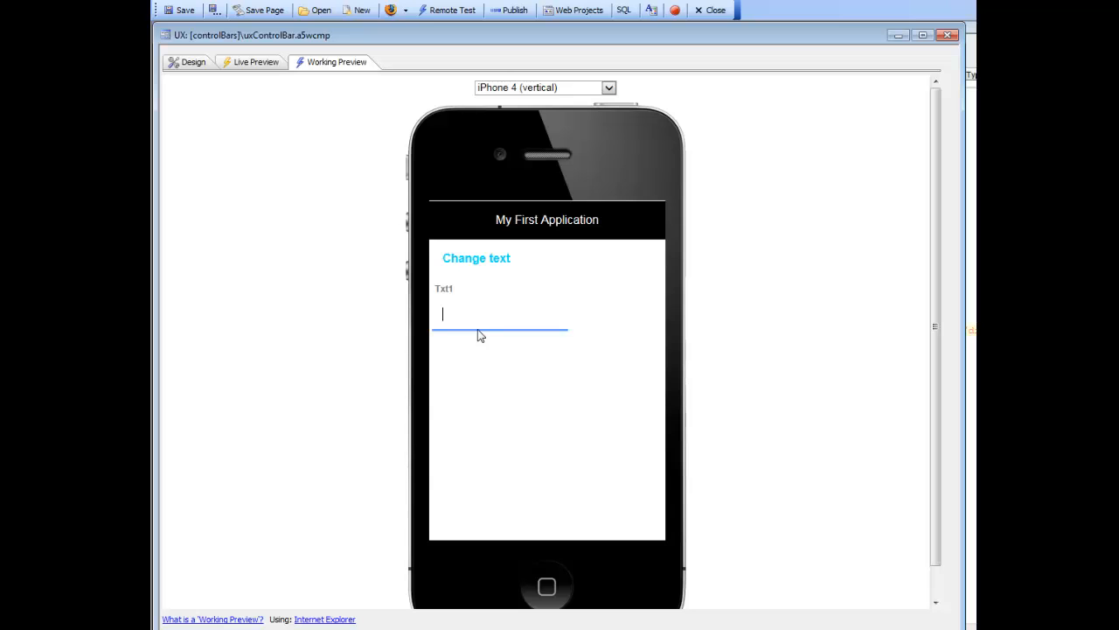
{"action": "type", "text": "New Text"}
{"action": "left_click", "coordinate": [488, 262]}
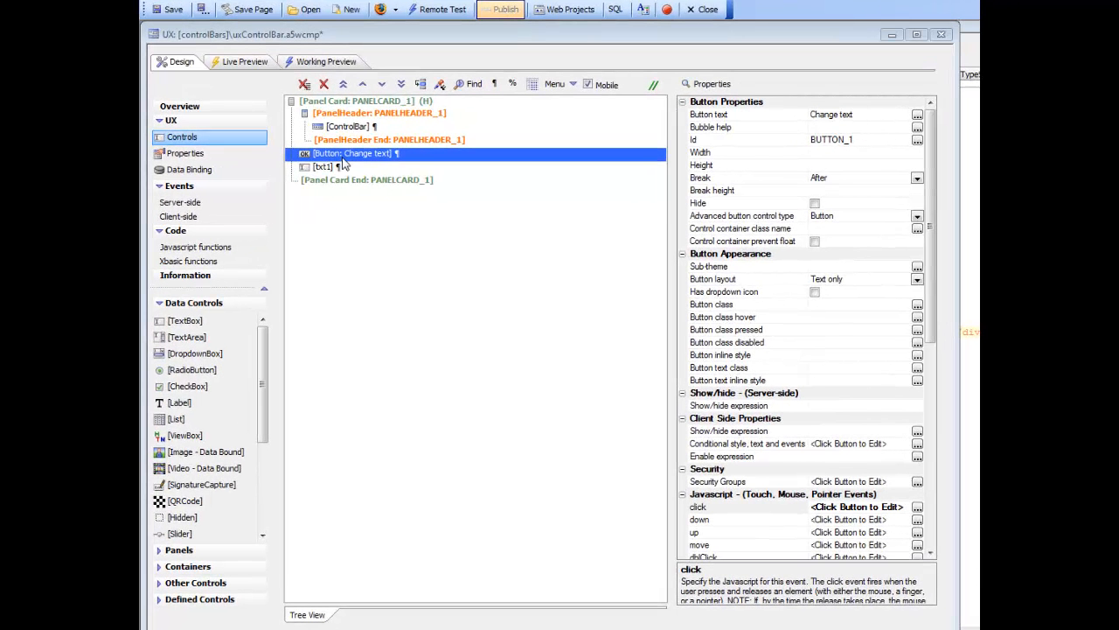
- Review the animation types for the ControlBar action in the Change text button's click event and accept swap-top
{"action": "double_click", "coordinate": [342, 158]}
{"action": "left_click_drag", "start_coordinate": [573, 63], "coordinate": [460, 85]}
{"action": "left_click", "coordinate": [536, 118]}
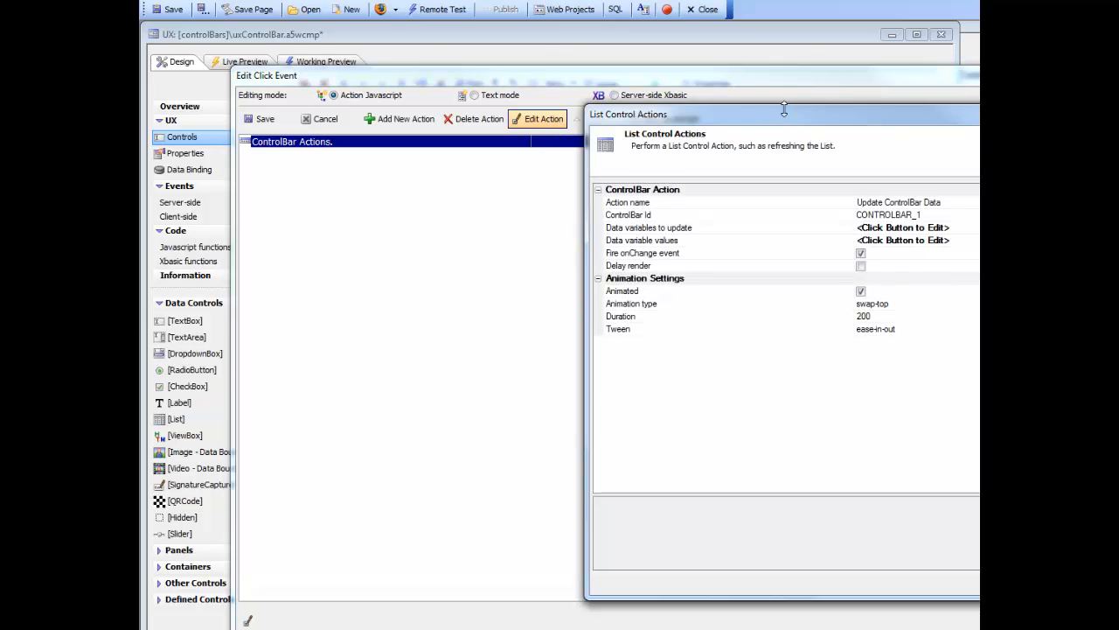
{"action": "left_click_drag", "start_coordinate": [818, 123], "coordinate": [507, 103]}
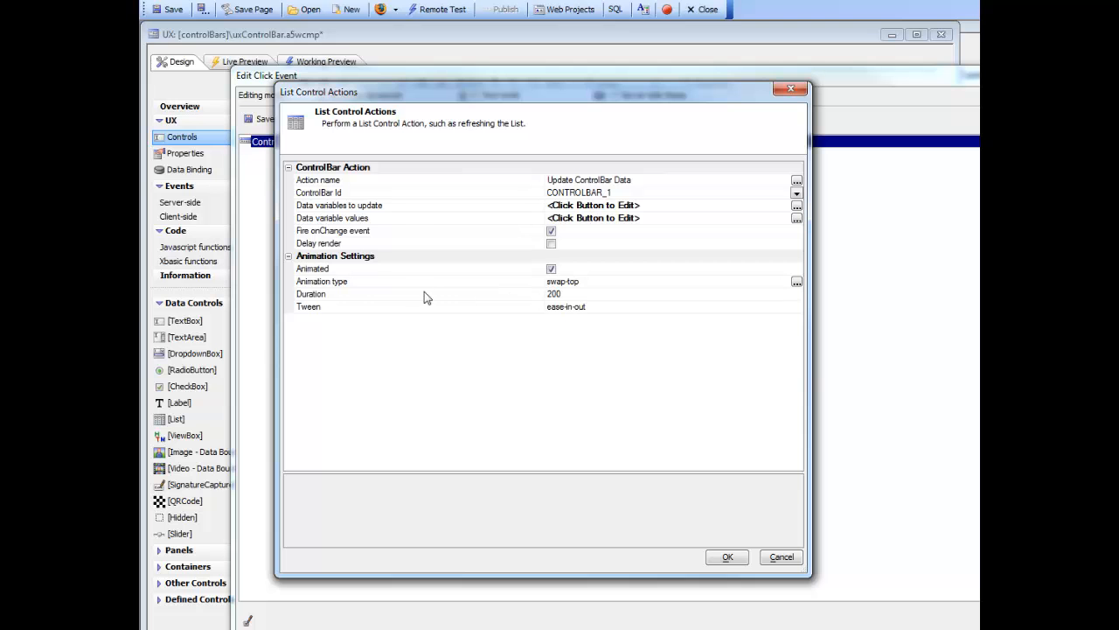
{"action": "left_click", "coordinate": [416, 286]}
{"action": "left_click", "coordinate": [797, 281]}
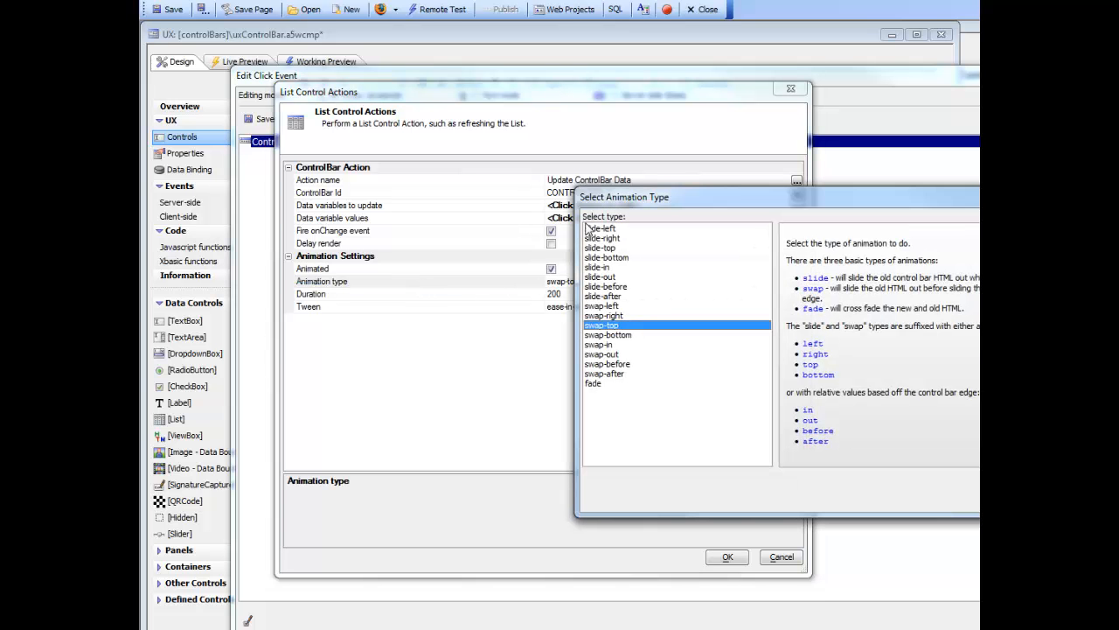
{"action": "left_click_drag", "start_coordinate": [745, 191], "coordinate": [498, 181]}
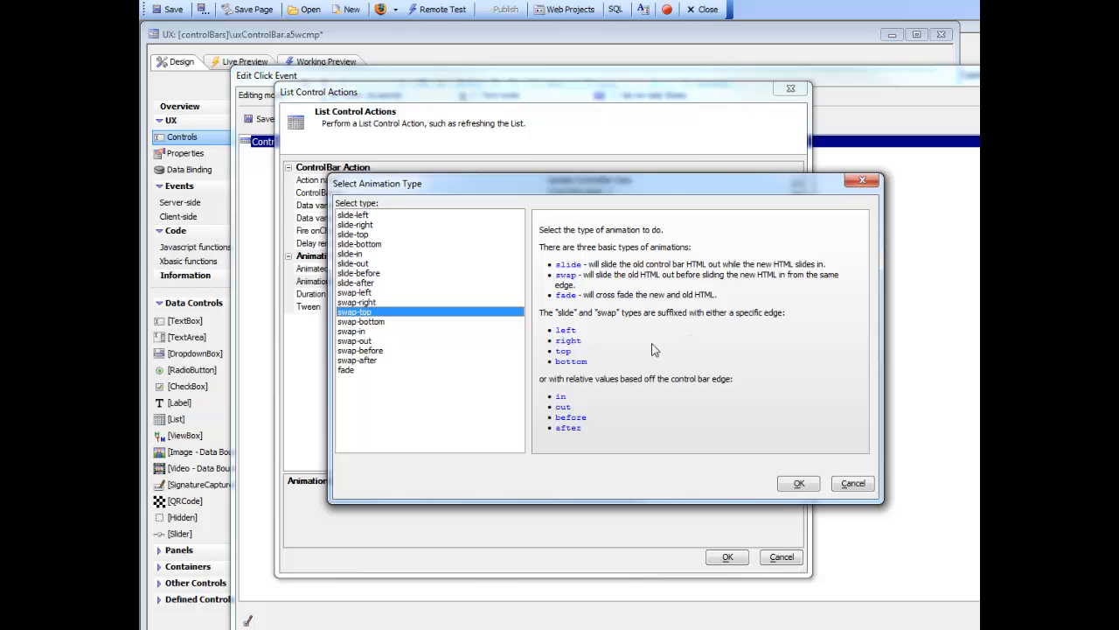
{"action": "left_click", "coordinate": [800, 484]}
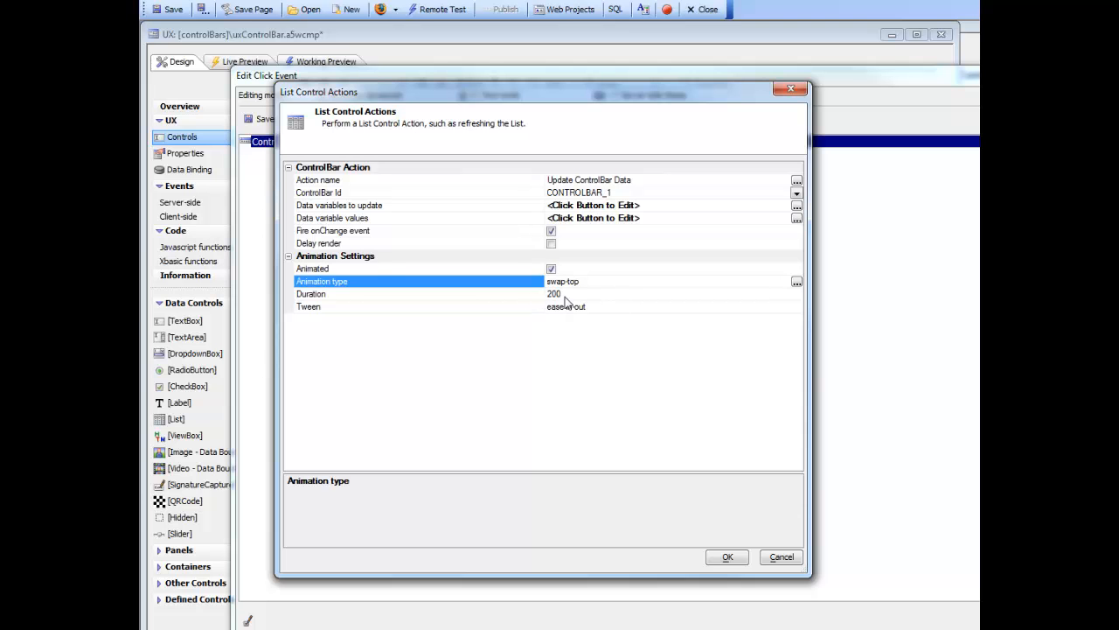
- Save the animated ControlBar action in the click event and run the component in Working Preview
{"action": "left_click", "coordinate": [726, 557]}
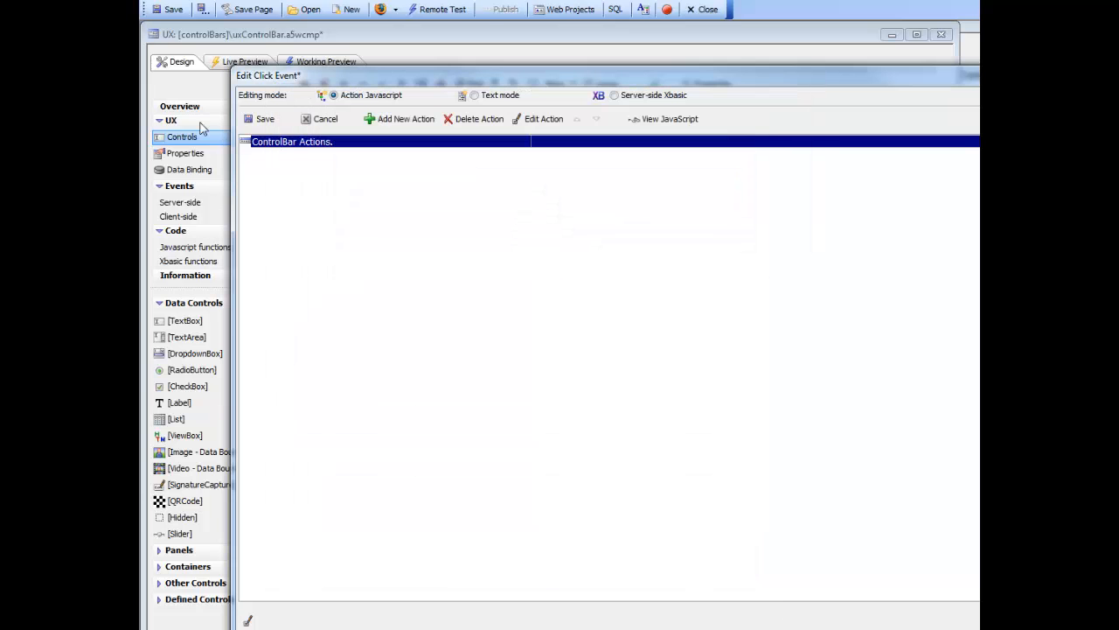
{"action": "left_click", "coordinate": [261, 118]}
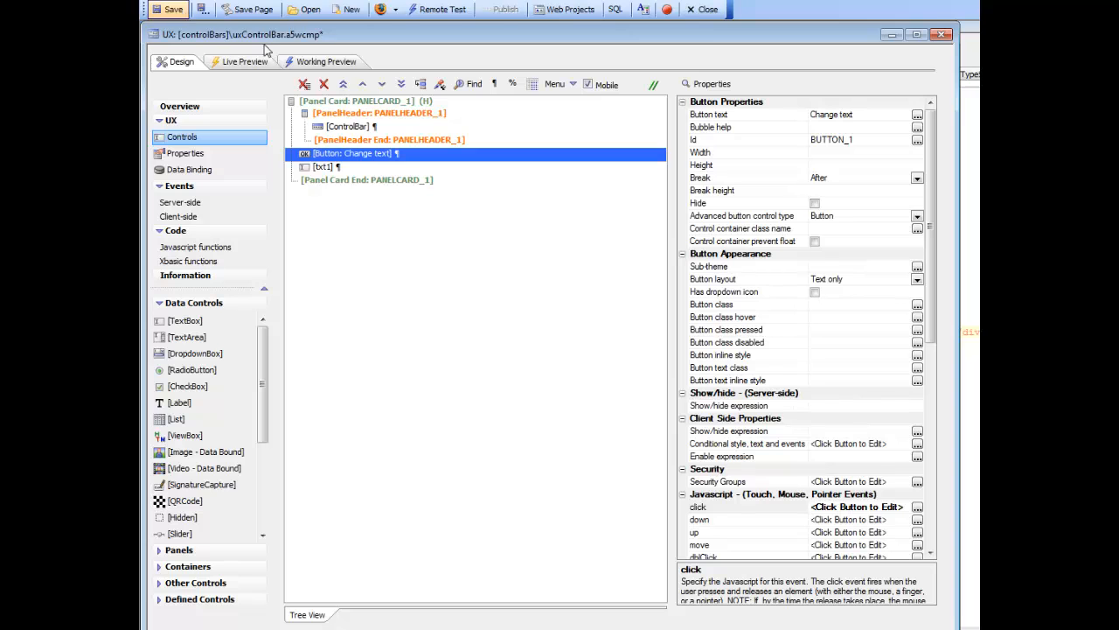
{"action": "left_click", "coordinate": [309, 61]}
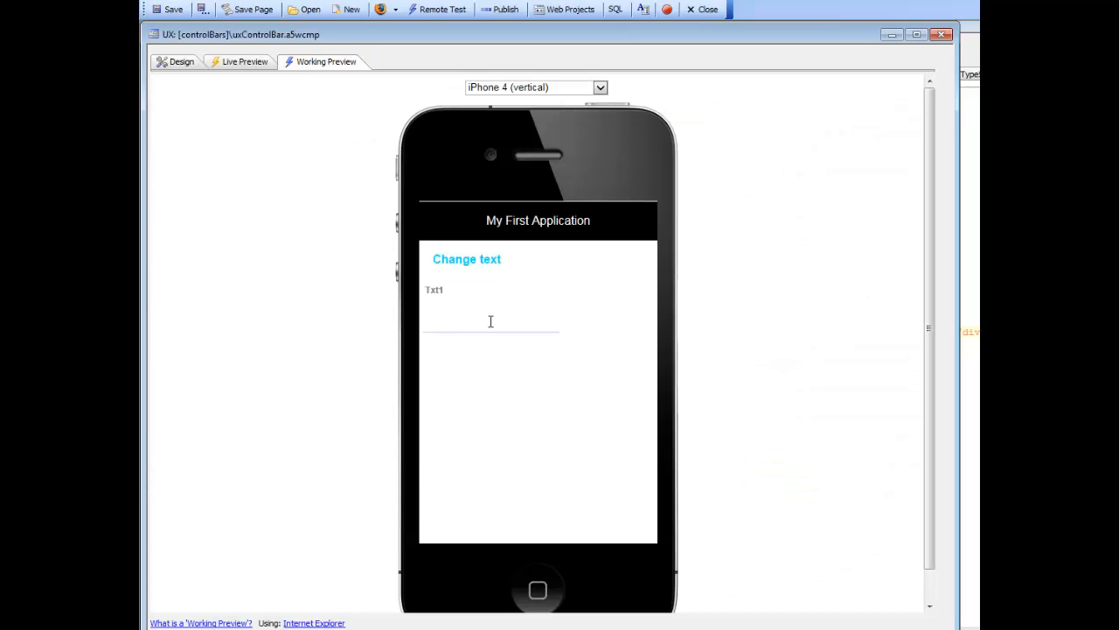
- Test the animated title update by entering 'New Text' in Txt1 and running the Change text action
{"action": "left_click", "coordinate": [488, 320]}
{"action": "type", "text": "New Text"}
{"action": "left_click", "coordinate": [463, 264]}
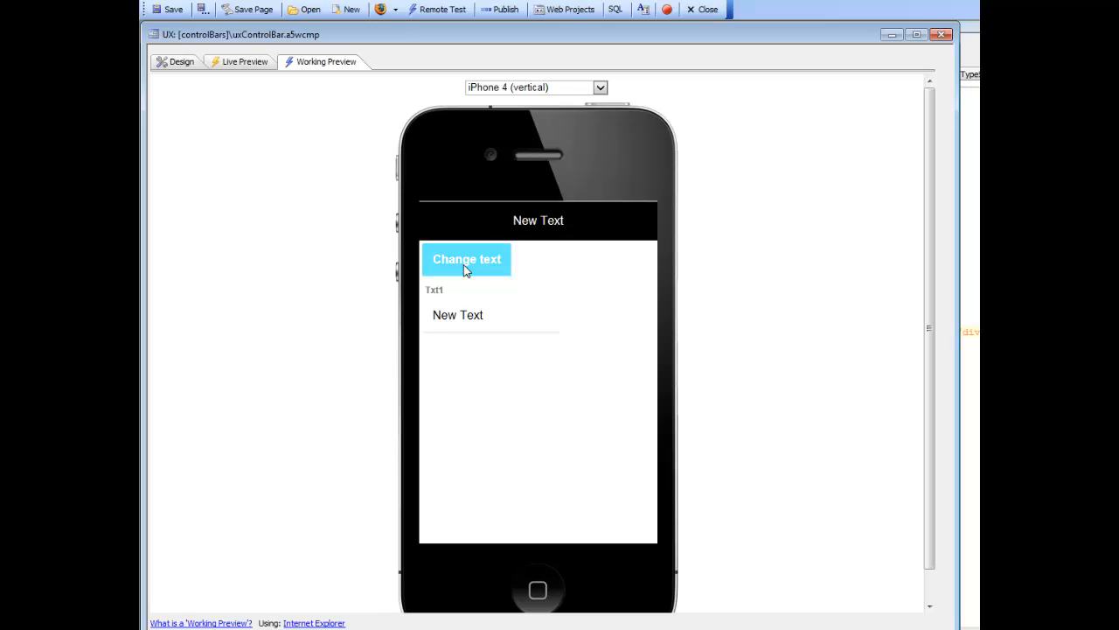